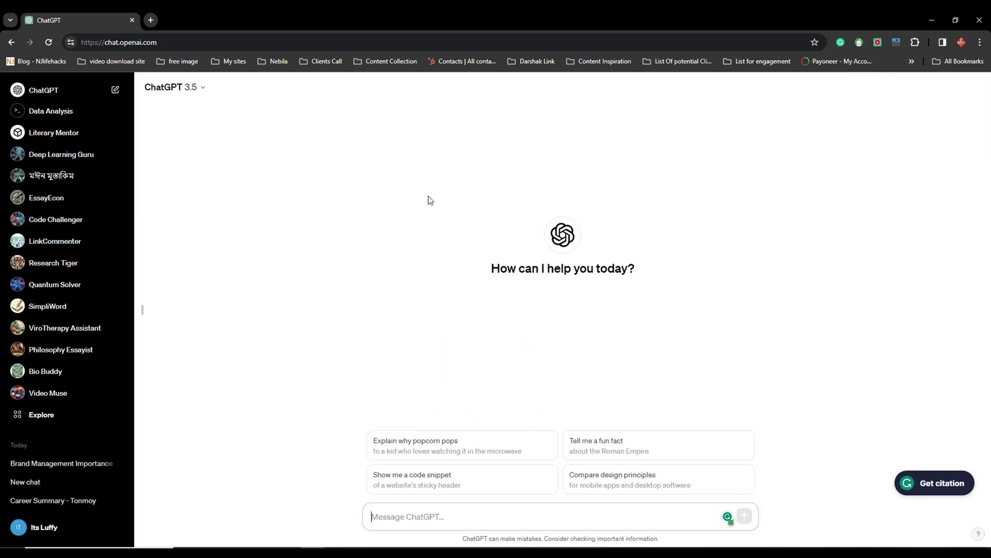
Ask ChatGPT 3.5 to write a script for a YouTube video on the book summary "the art of the war" and review the reply.
text(write a script for my youtube video on this book summary " the art of the war")
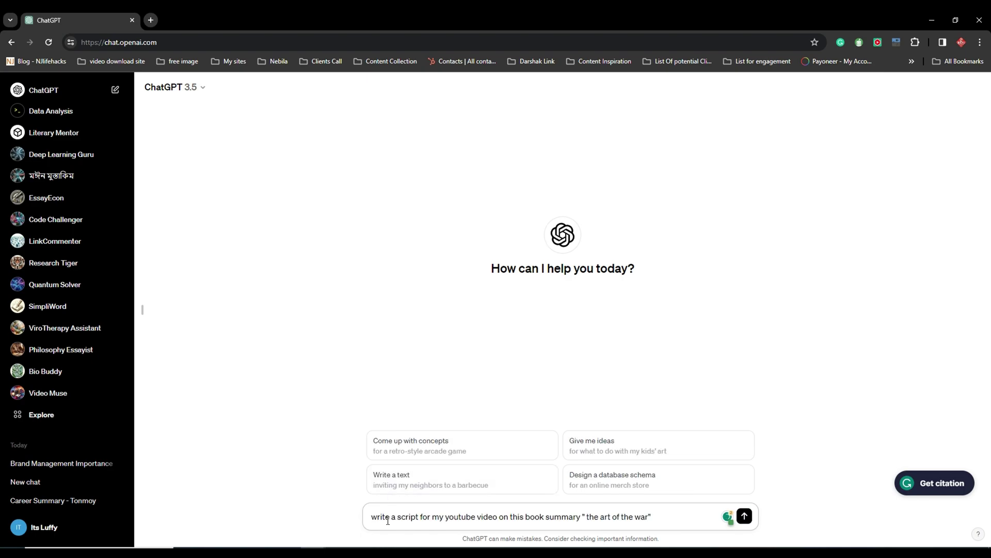
drag(371, 517, 671, 520)
click(400, 519)
click(744, 517)
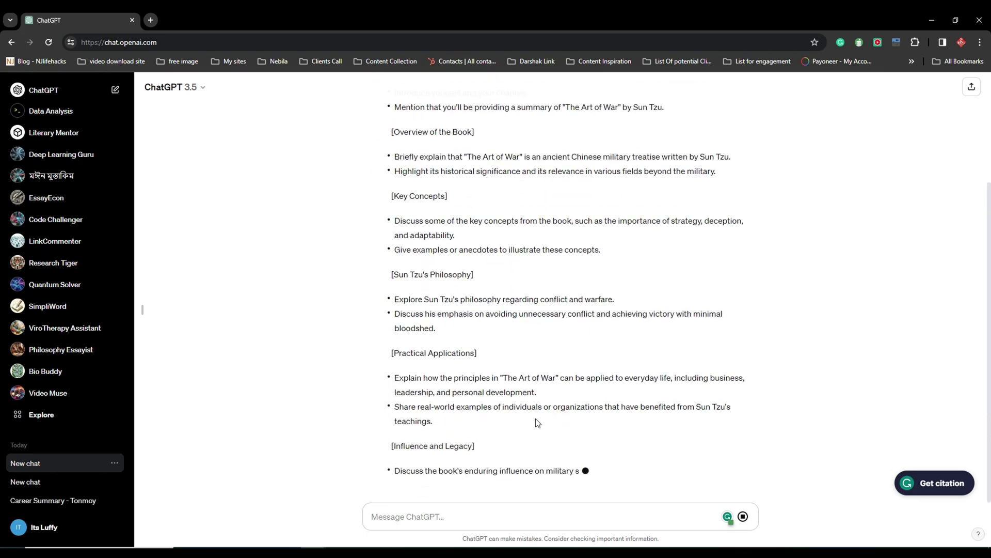
scroll(569, 334, up, 5)
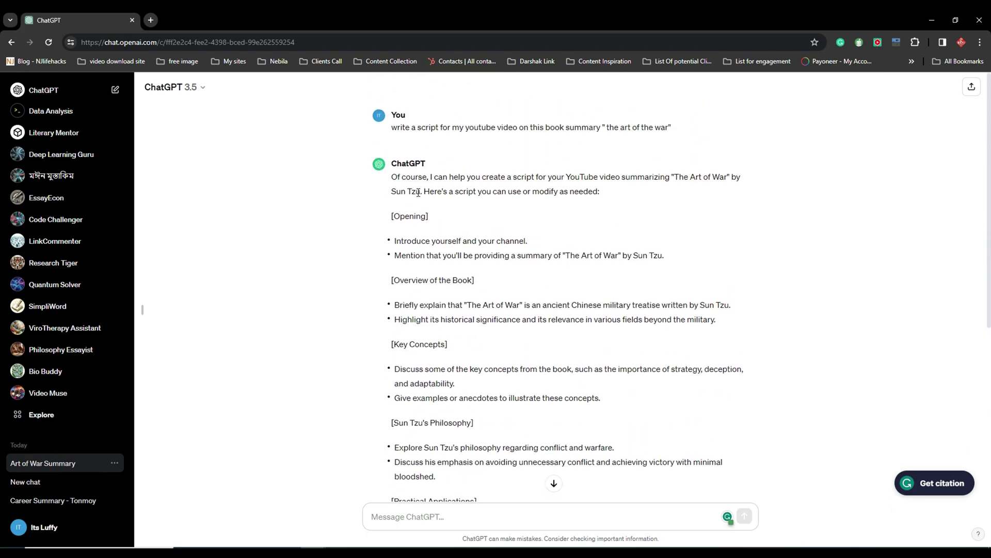
drag(392, 177, 468, 325)
scroll(476, 273, up, 5)
click(489, 245)
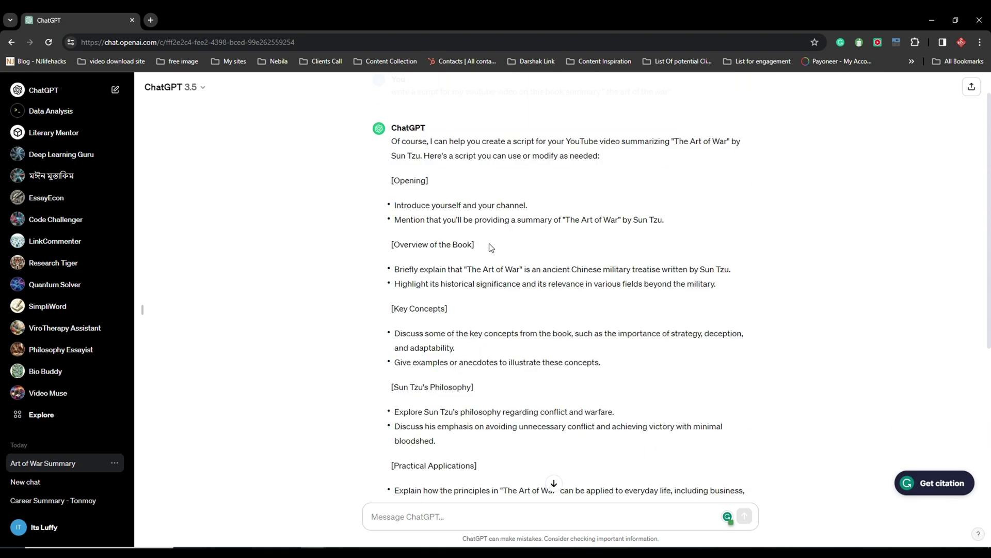
Open the Video Muse GPT and send it the book title "the art of the war".
click(66, 393)
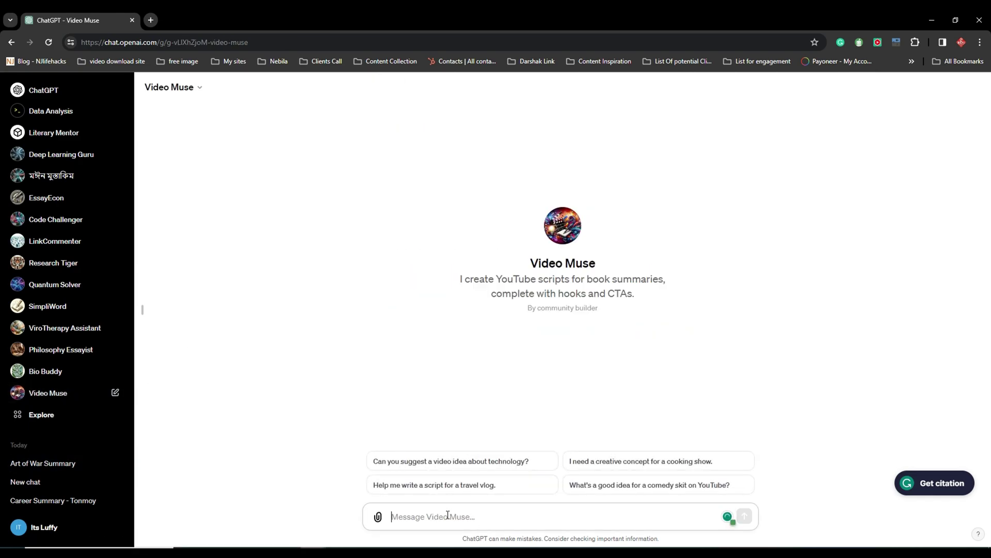
text(the art of the war)
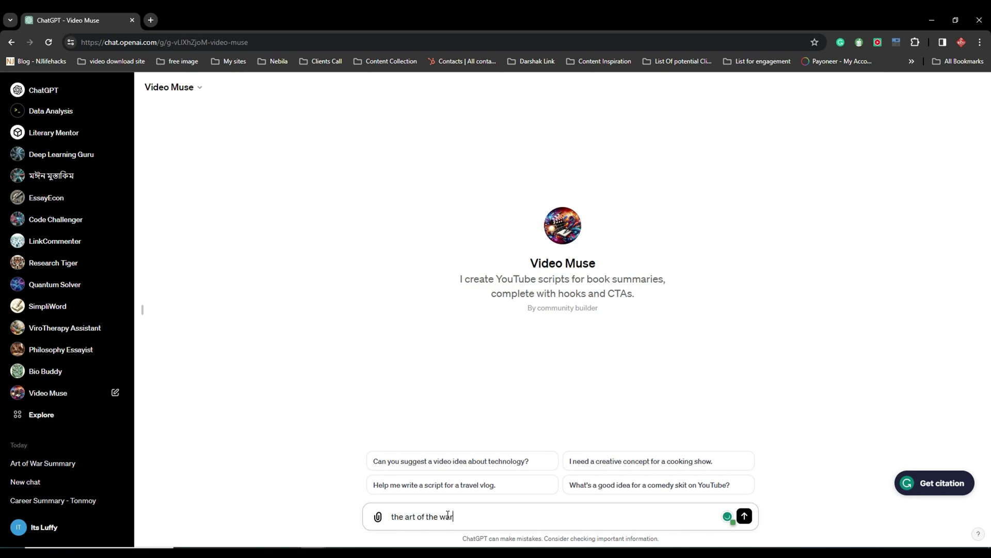
key(Return)
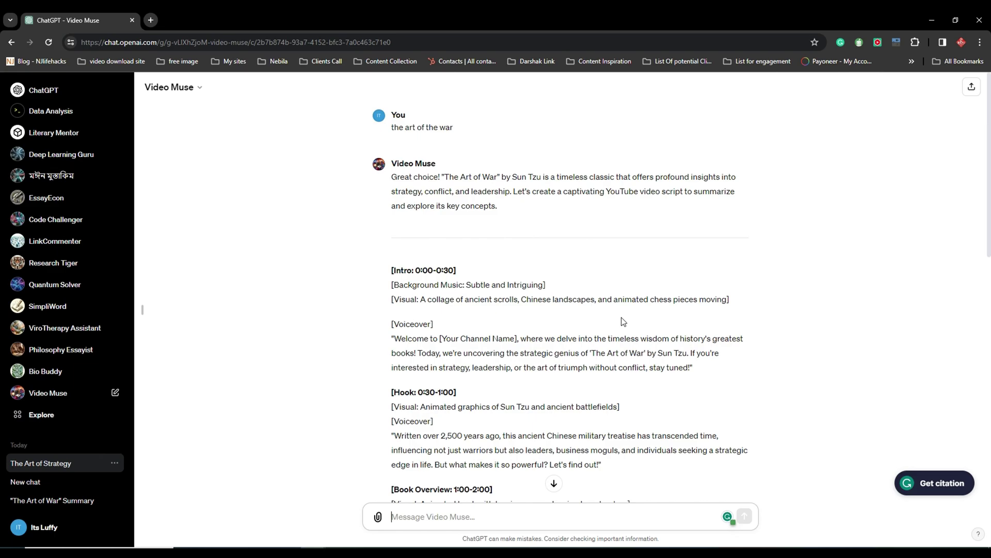
Examine Video Muse's script section by section, checking timings, background music, visuals and voiceover from the intro to the call to action.
drag(454, 127, 391, 127)
click(246, 114)
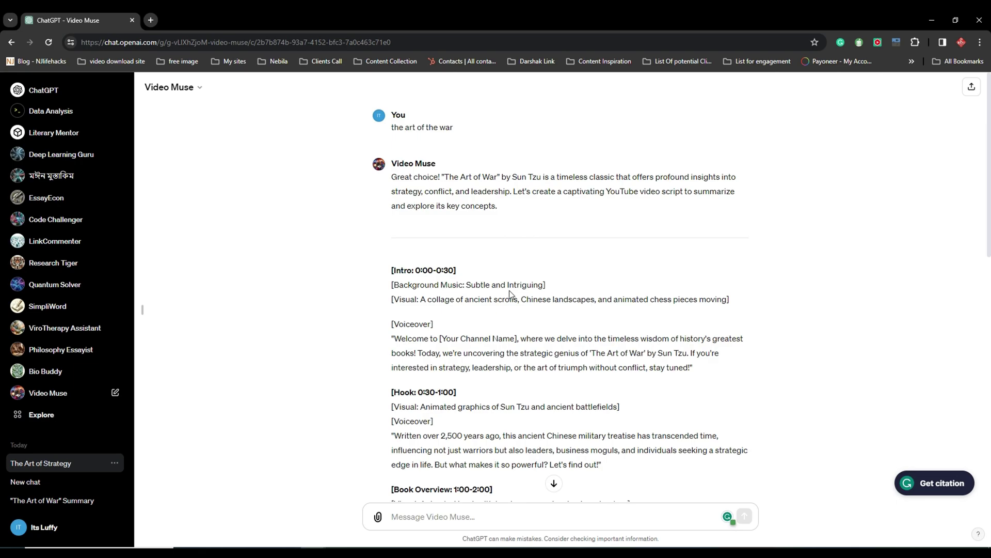
drag(395, 270, 457, 269)
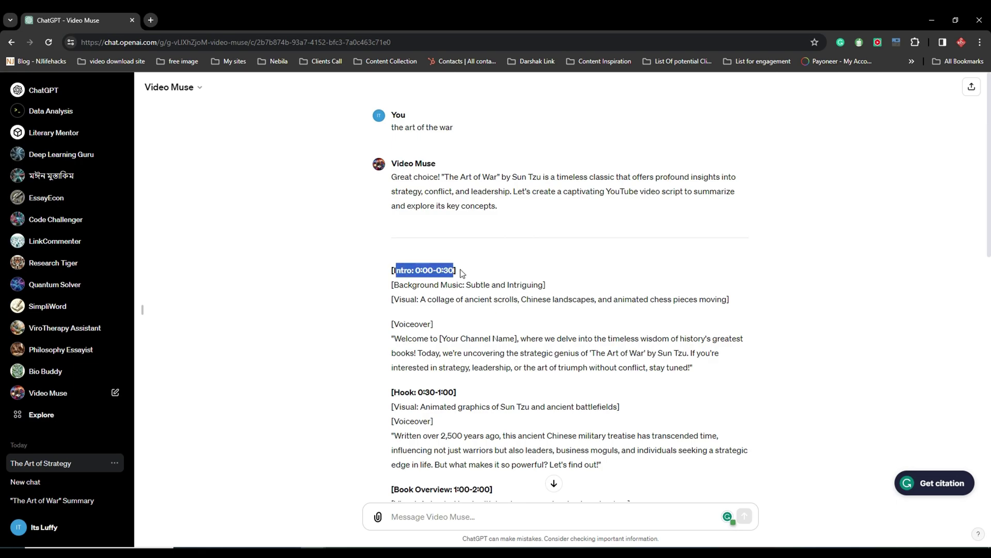
click(457, 269)
scroll(475, 313, down, 2)
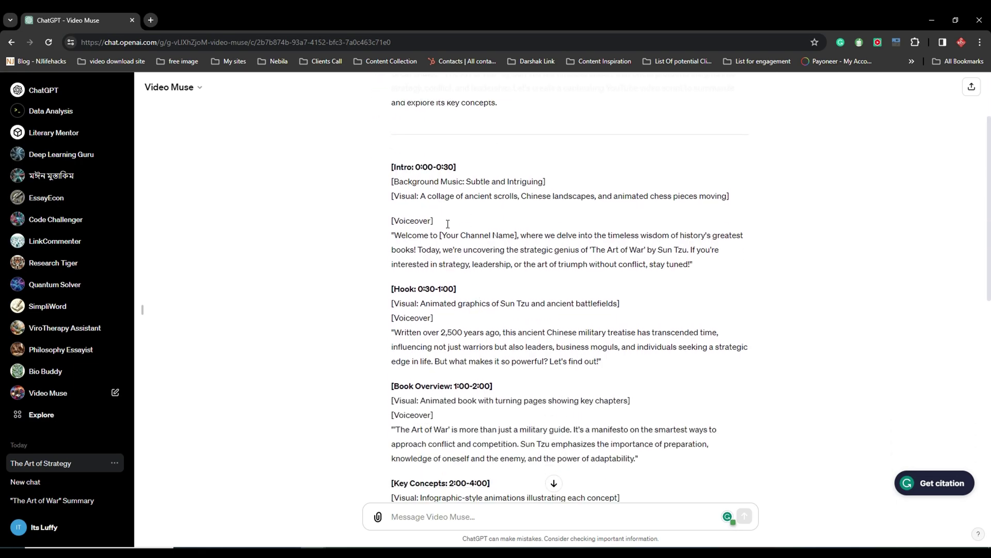
triple_click(423, 182)
click(440, 196)
drag(432, 196, 763, 202)
click(488, 281)
scroll(488, 282, down, 2)
drag(415, 282, 577, 284)
click(519, 312)
scroll(520, 312, down, 3)
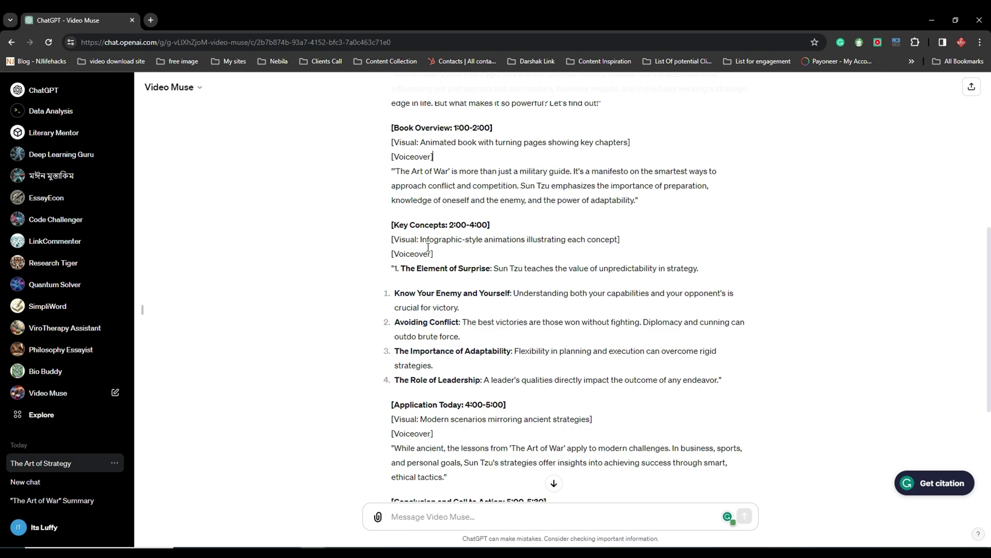
drag(398, 224, 489, 225)
click(479, 276)
scroll(478, 278, down, 4)
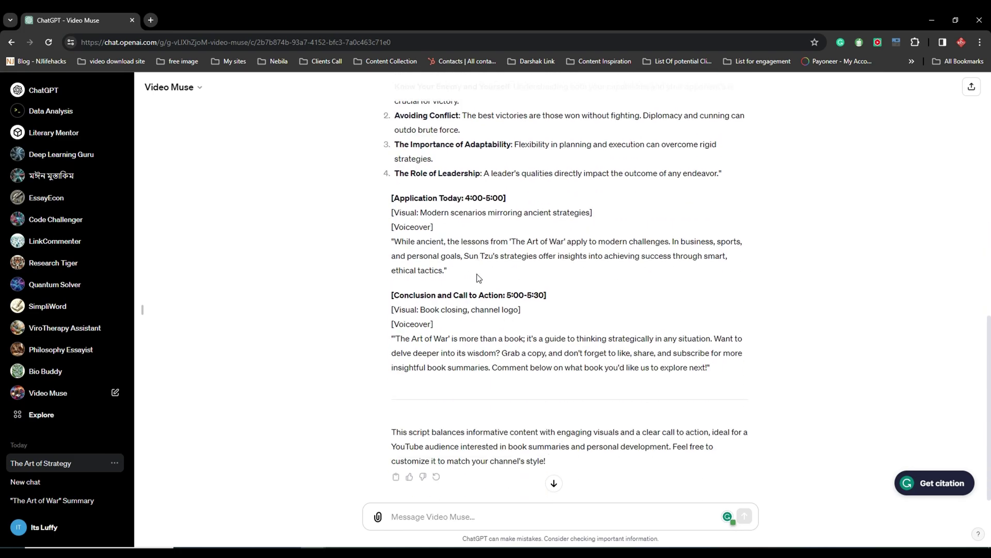
scroll(479, 278, up, 15)
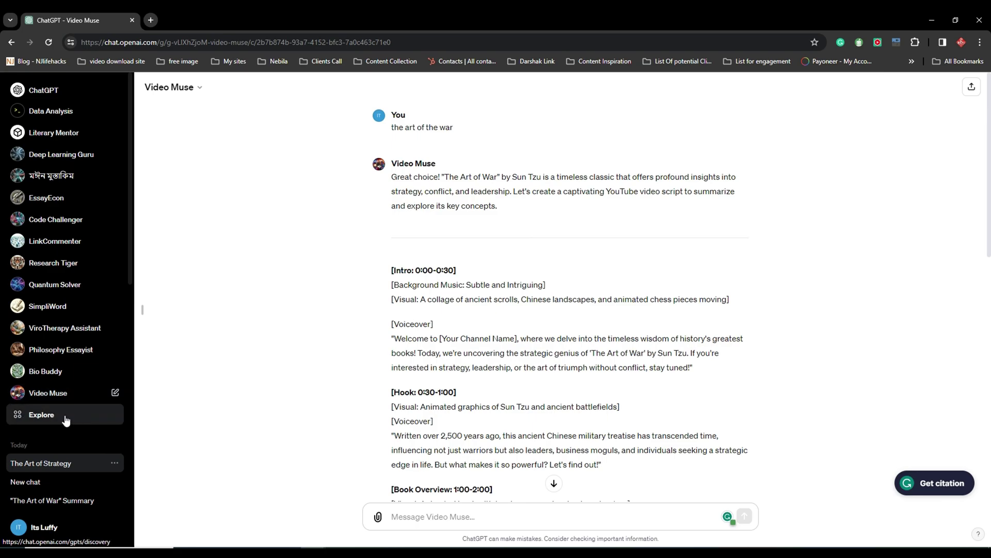
Start creating a new GPT, view its configuration form, and return to the conversational builder.
click(52, 424)
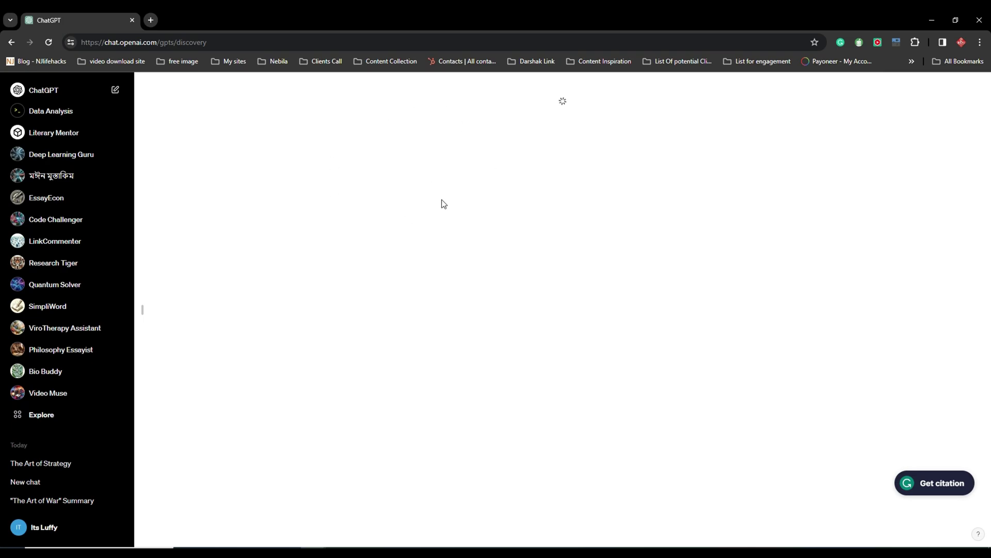
drag(374, 104, 427, 113)
click(462, 105)
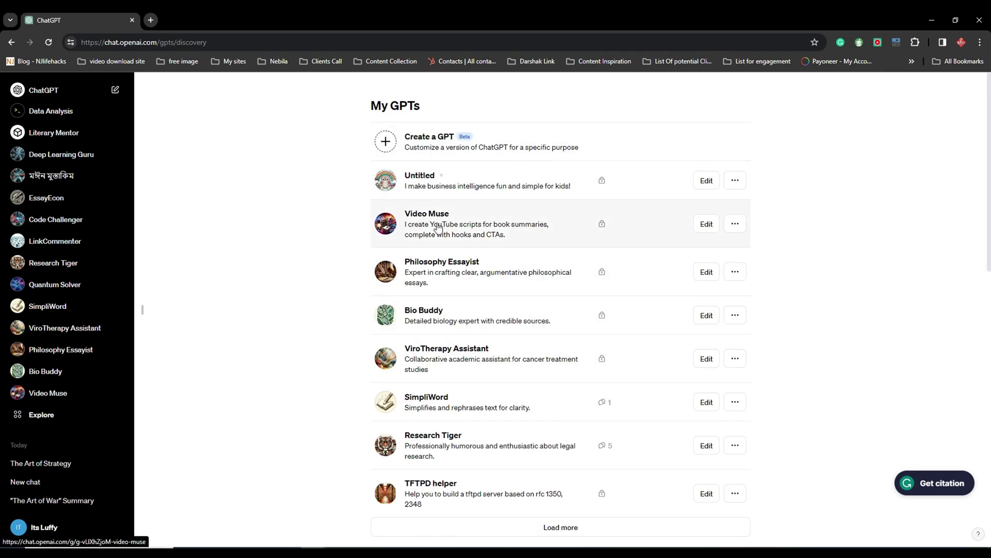
click(449, 144)
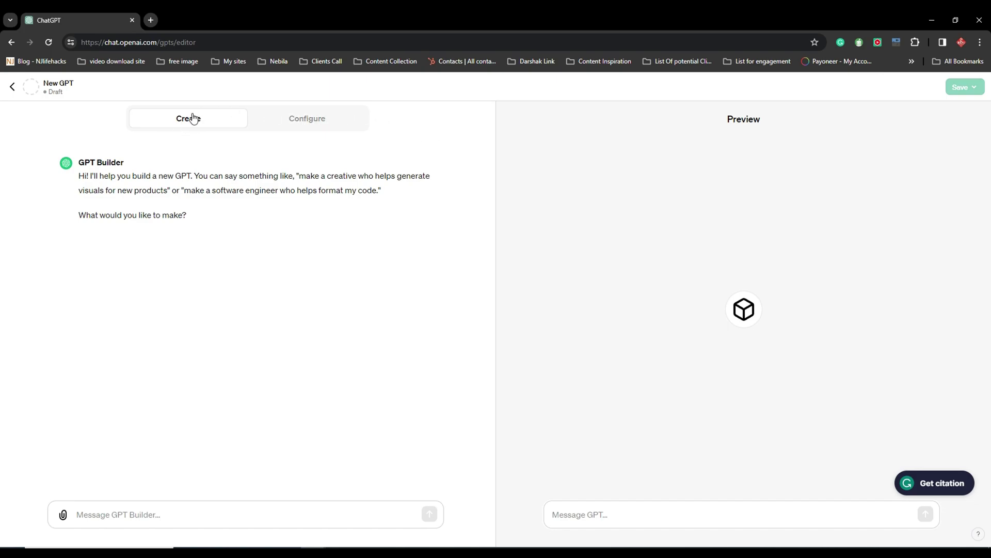
click(315, 123)
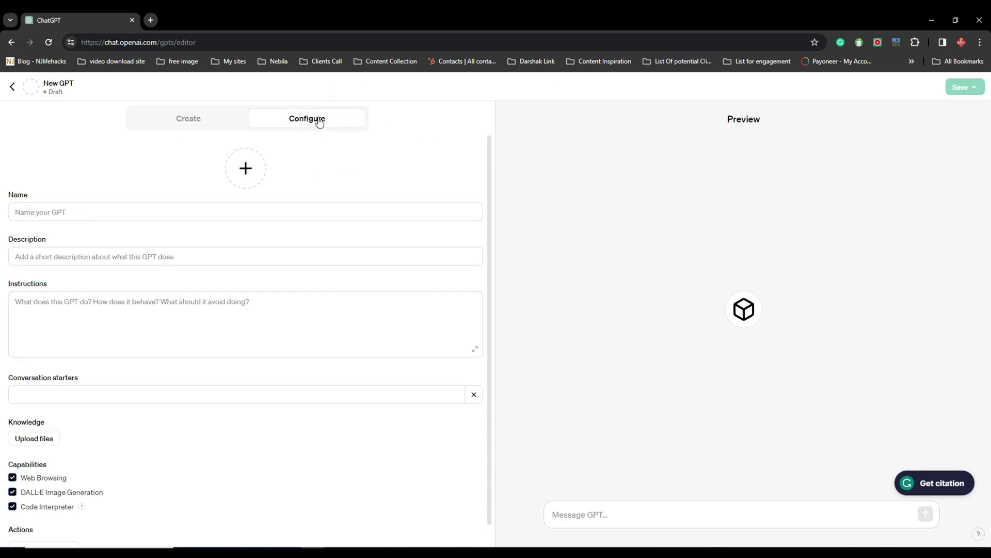
click(207, 123)
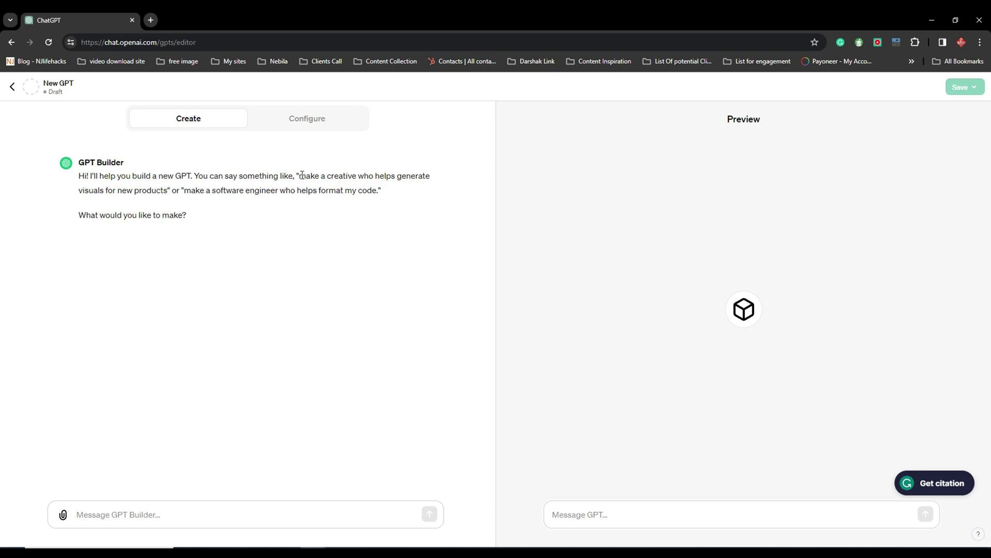
Read GPT Builder's example requests and send it "Make a gpt who can help me to write youtube video script".
drag(302, 176, 356, 176)
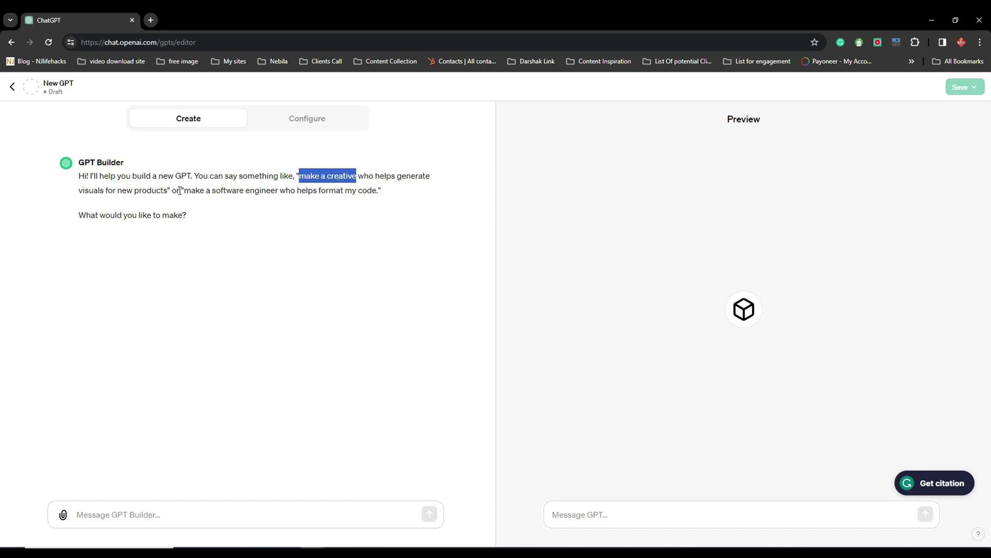
drag(187, 190, 377, 190)
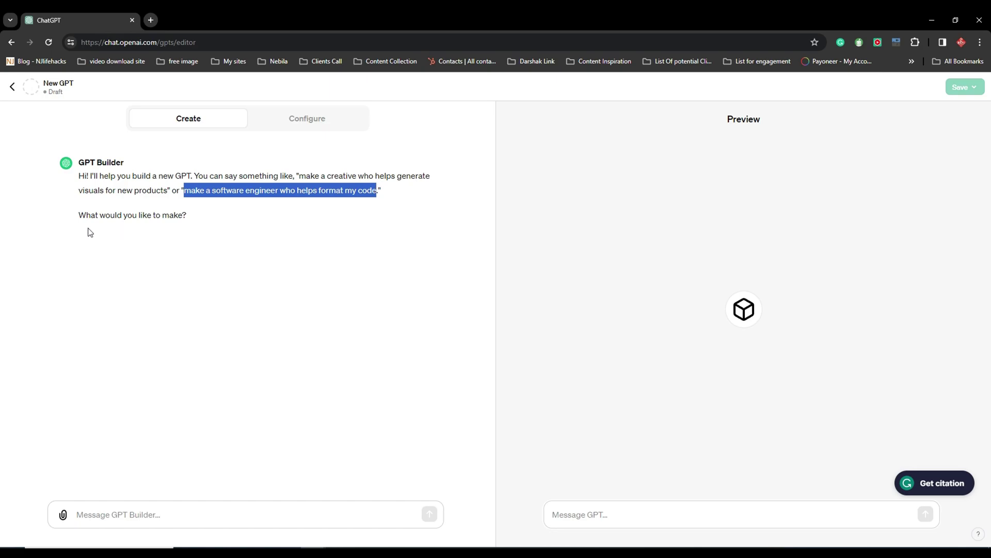
drag(83, 215, 152, 215)
click(196, 191)
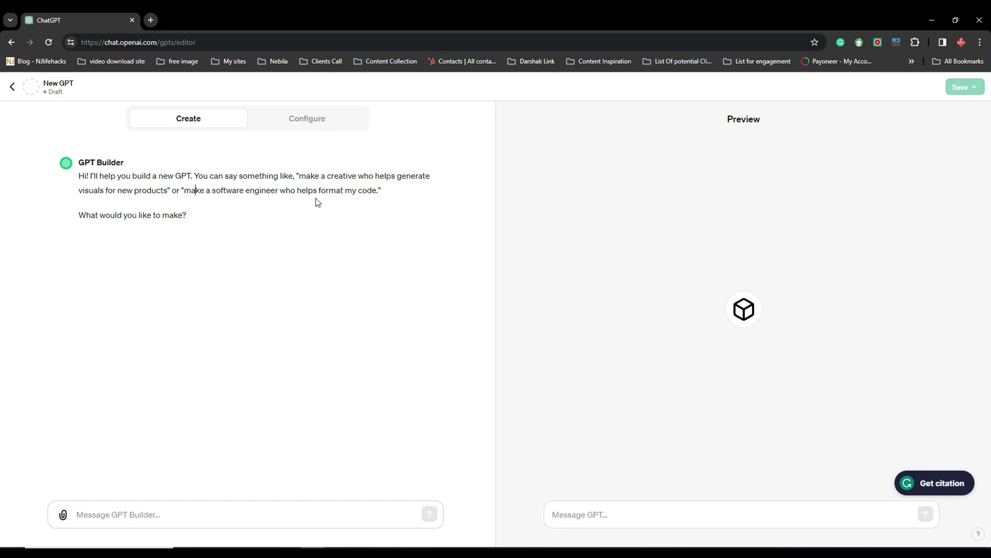
drag(86, 215, 189, 217)
click(203, 209)
click(88, 512)
text(Make a )
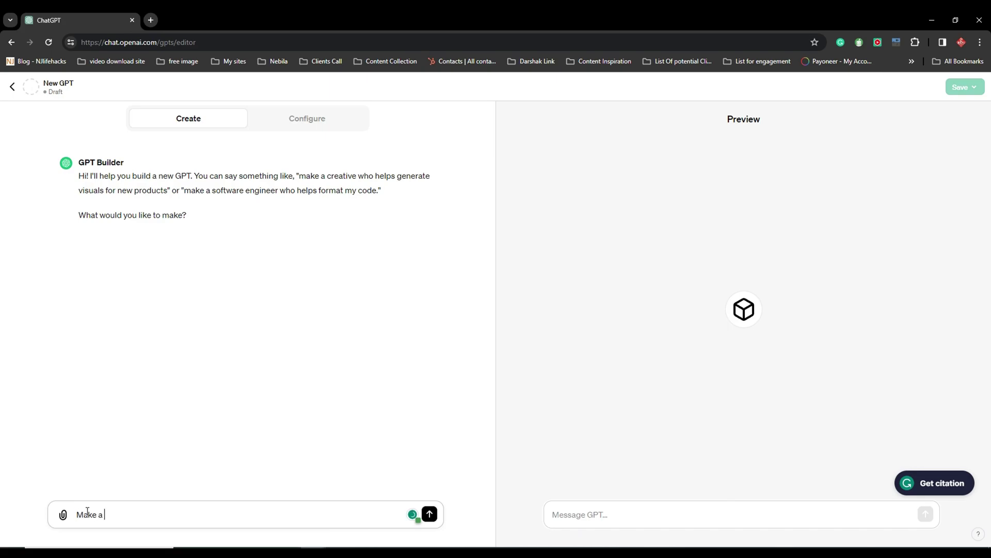
text(gpt who can help me to write you)
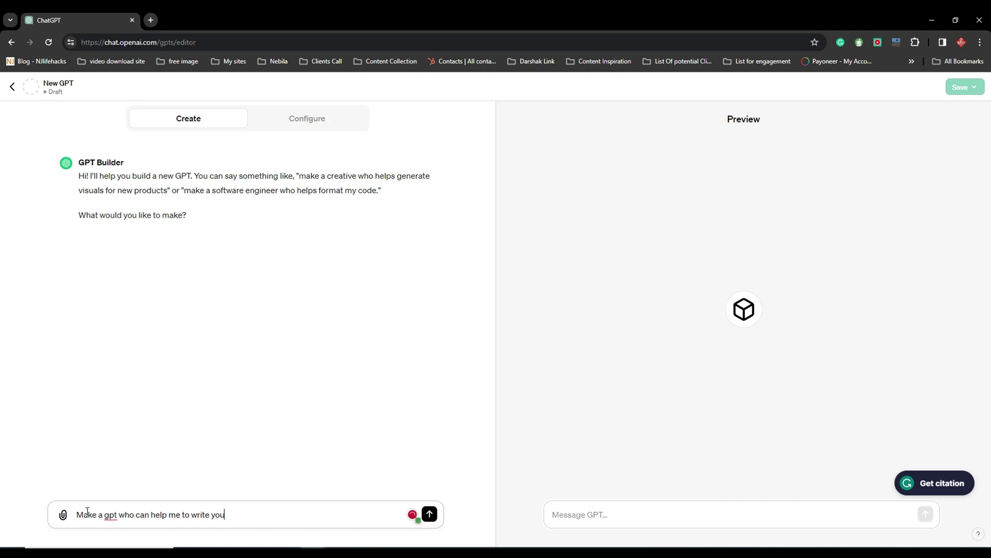
text(tube video script)
key(Return)
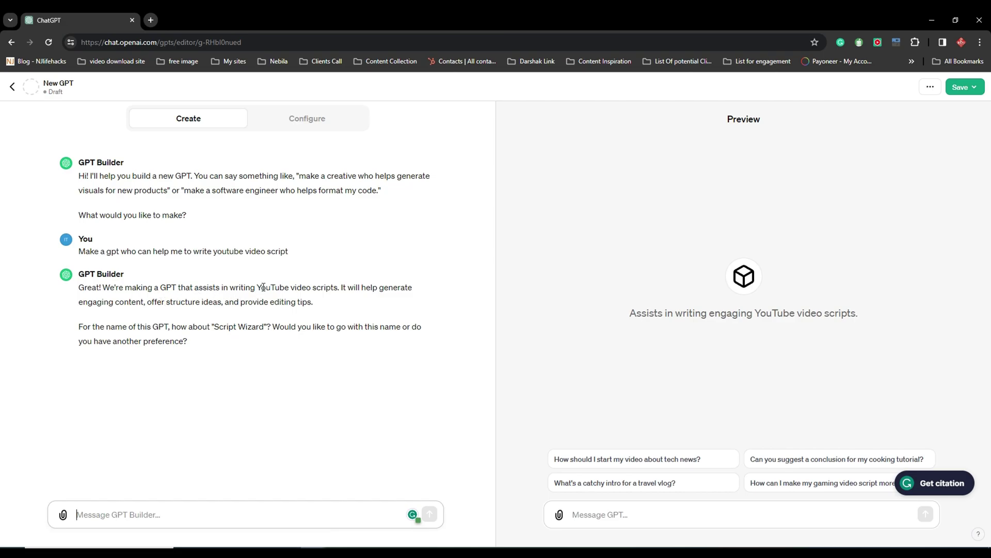
Review GPT Builder's summary of the new GPT and the name it suggests.
drag(338, 287, 214, 288)
click(347, 287)
drag(214, 326, 264, 327)
drag(82, 287, 323, 298)
click(323, 298)
drag(217, 327, 255, 326)
click(254, 326)
click(222, 326)
drag(215, 326, 254, 326)
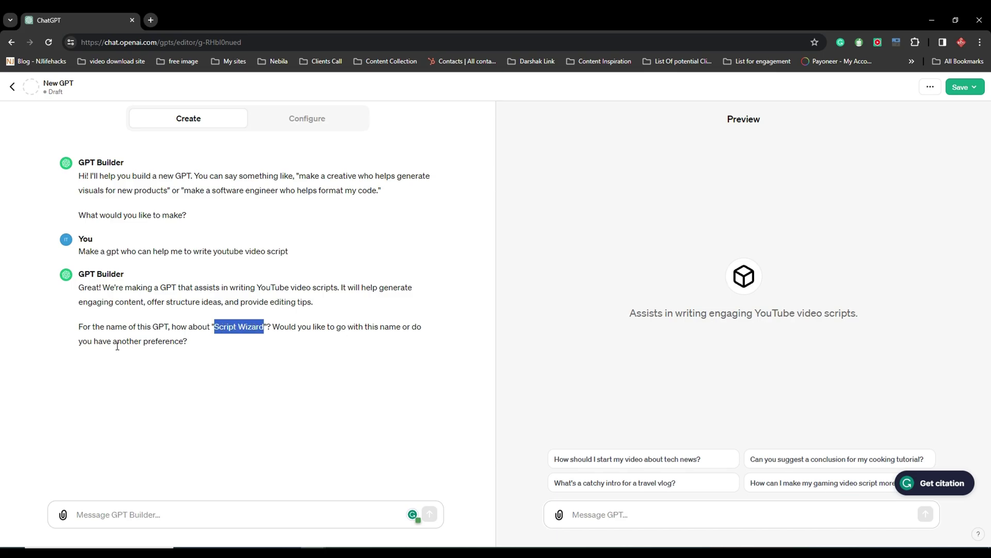
click(226, 326)
triple_click(226, 326)
click(227, 326)
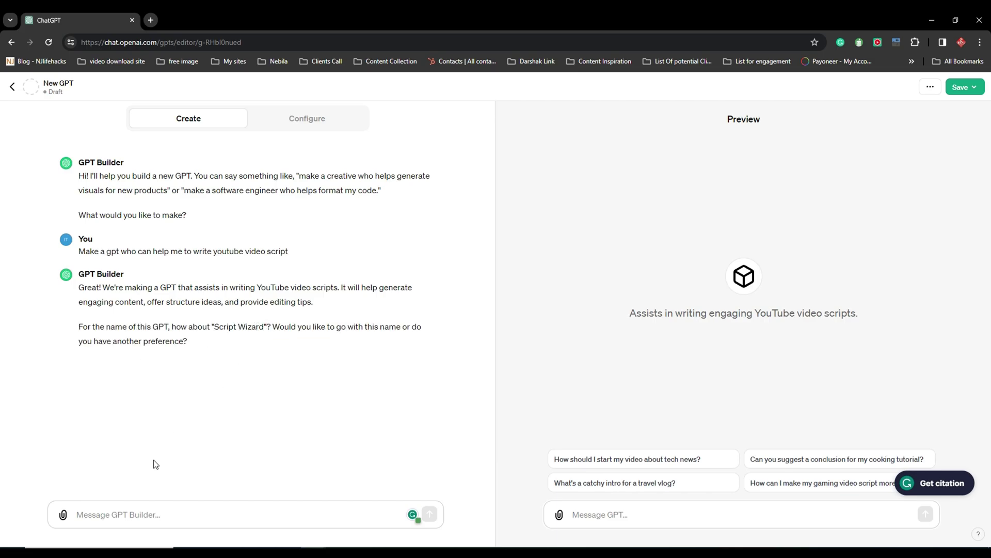
Accept the suggested GPT name by replying "okay go with it" to GPT Builder.
click(99, 511)
text(okay go the)
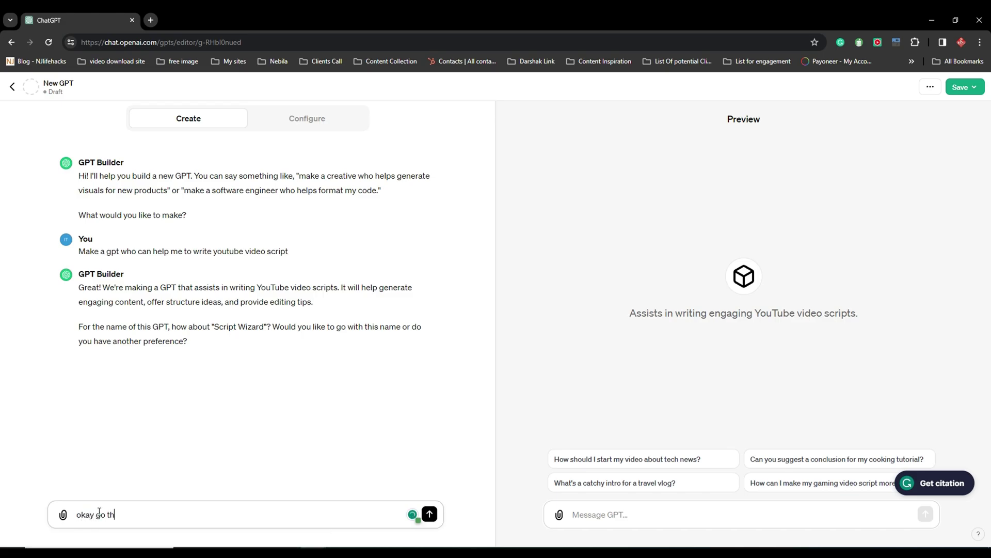
key(BackSpace)
text(e)
key(BackSpace)
key(BackSpace)
key(BackSpace)
text(with it)
key(Return)
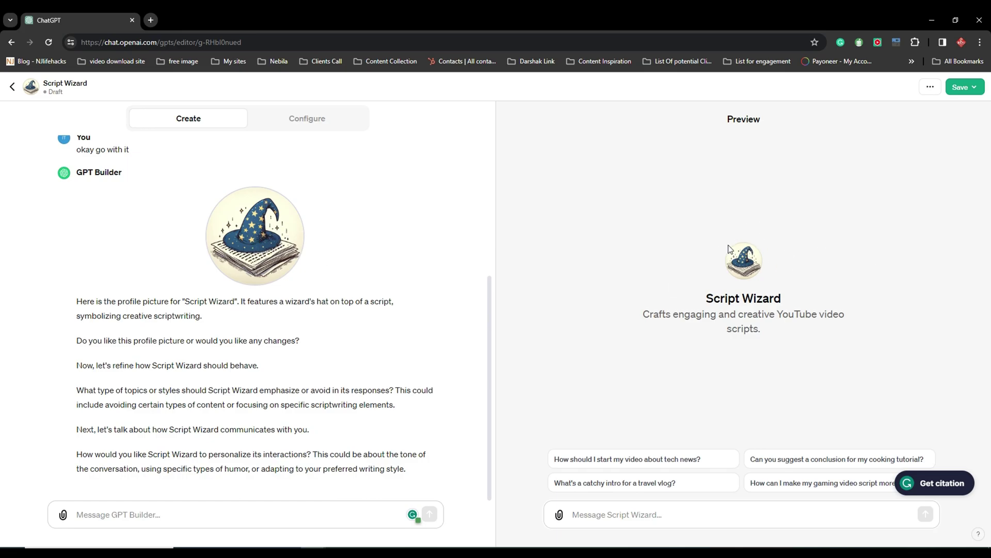
Review the GPT's name in the preview and the builder's question about topics or styles to emphasize or avoid.
drag(708, 298, 780, 298)
click(758, 290)
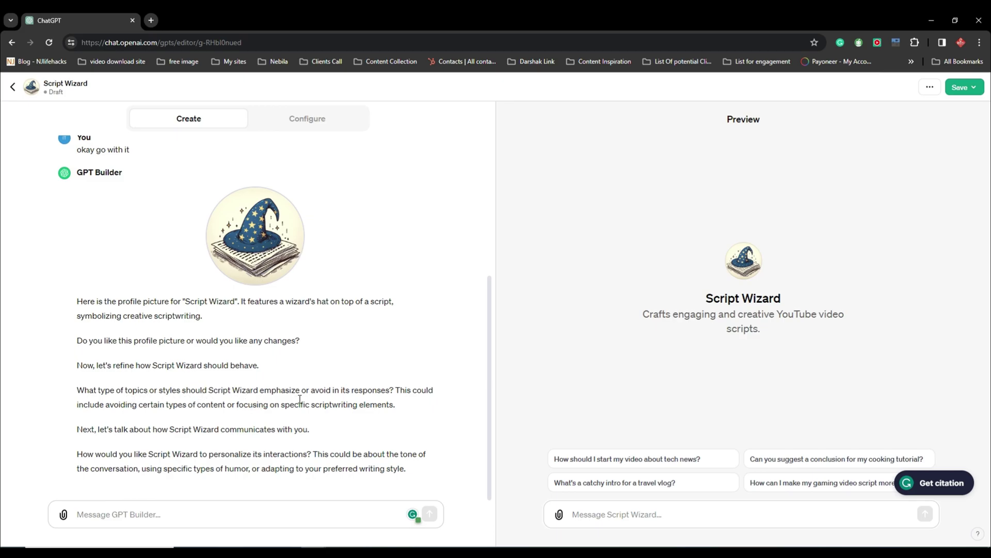
drag(396, 392, 300, 390)
click(134, 392)
double_click(135, 390)
double_click(169, 390)
click(264, 389)
drag(311, 390, 389, 390)
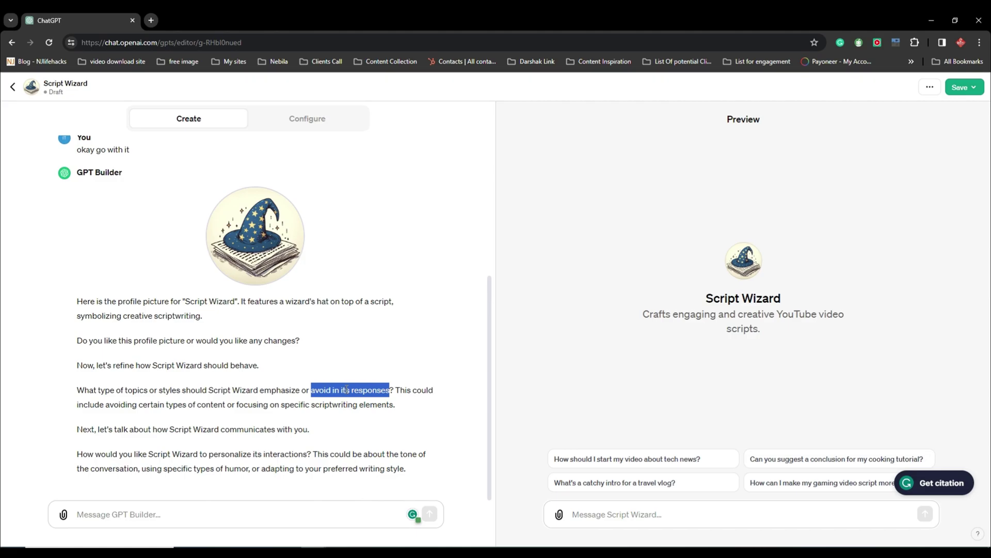
Draft the reply "It should focus on book summary for youtube shorts" to GPT Builder, correcting its misspelled words.
click(110, 515)
text(I)
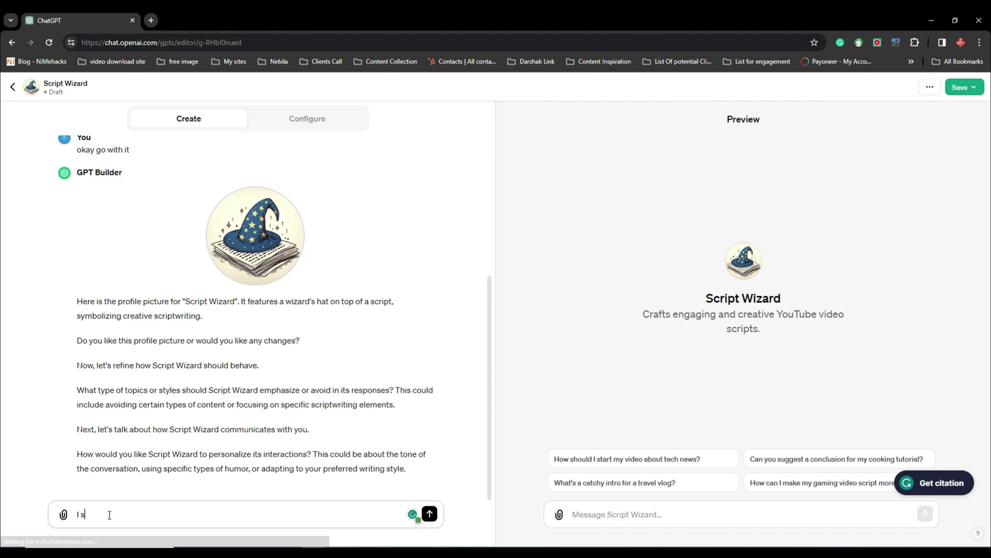
text(t shoud)
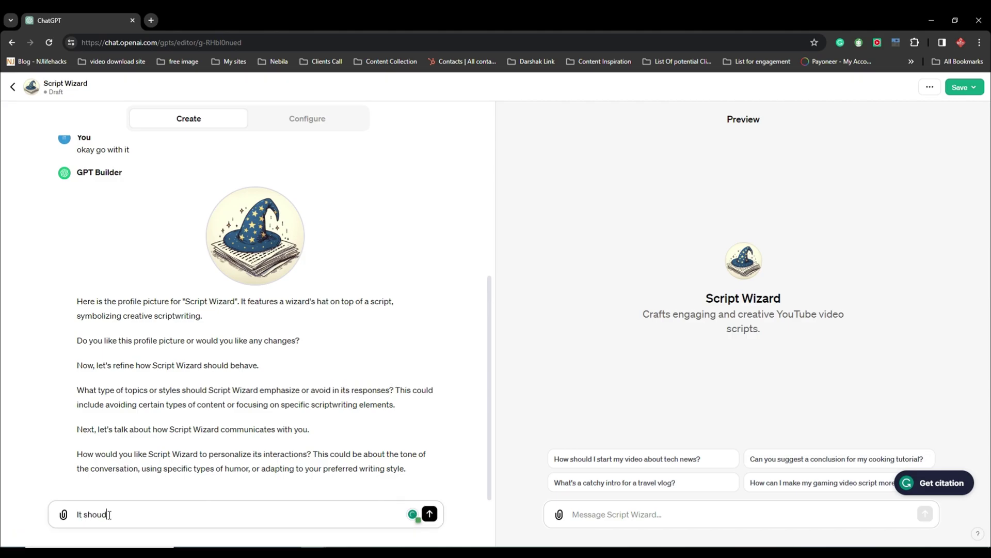
text(l focus on b)
text(ook)
text( summra)
text(ry)
text(ary for yo)
text(utube shrots)
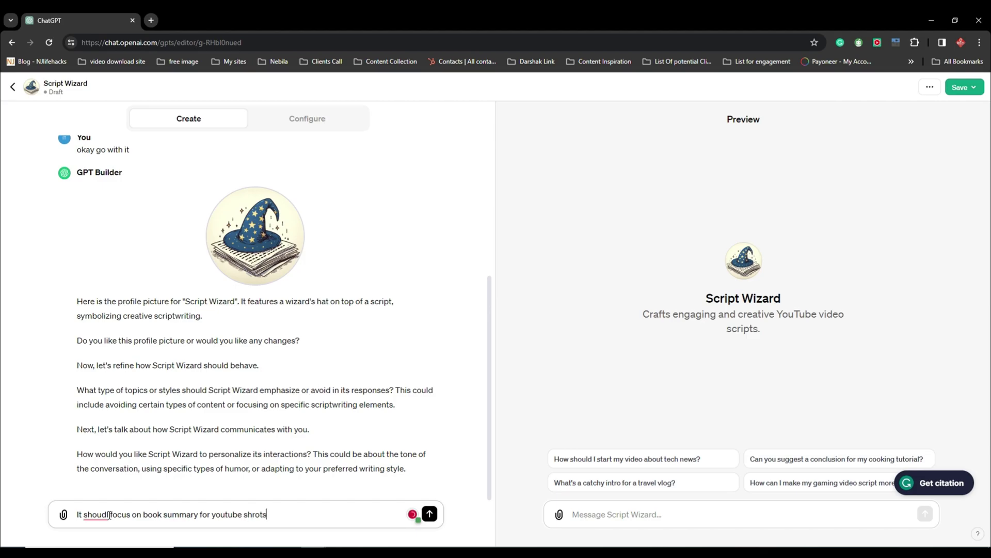
click(109, 515)
click(124, 441)
click(271, 514)
click(255, 515)
click(257, 426)
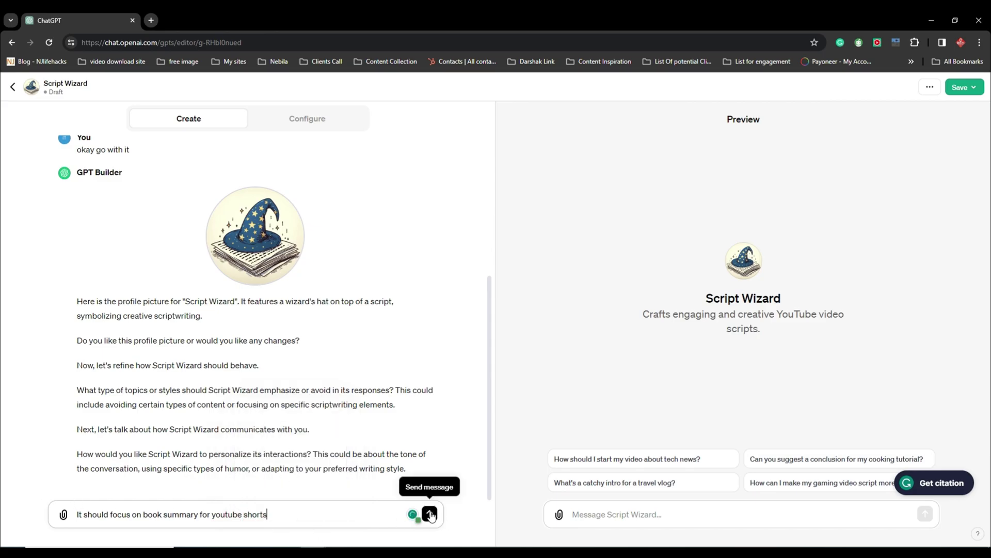
Extend the reply to GPT Builder with "and it should avoid boring topics" and send it.
drag(83, 514, 266, 514)
click(293, 515)
text(and it should avoid)
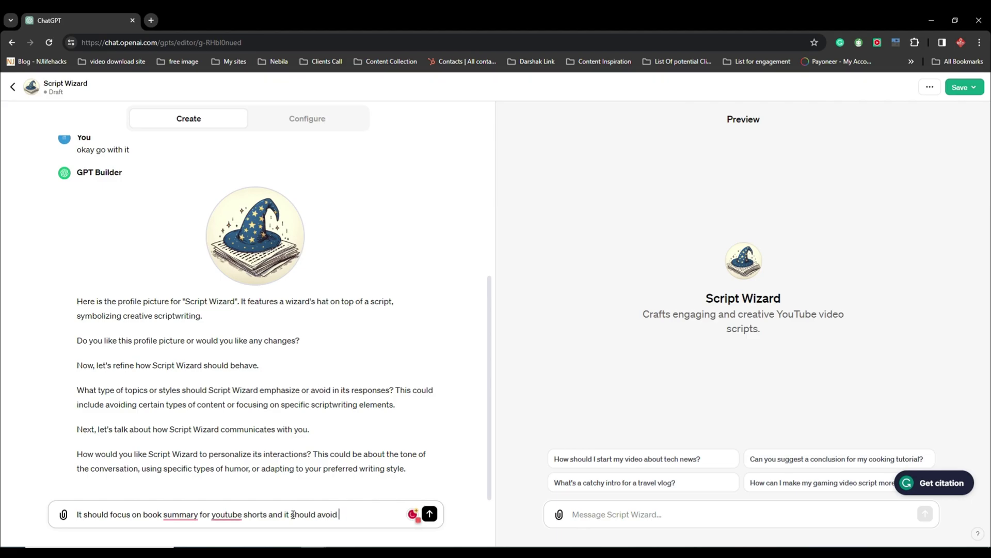
text(boring topics)
key(Return)
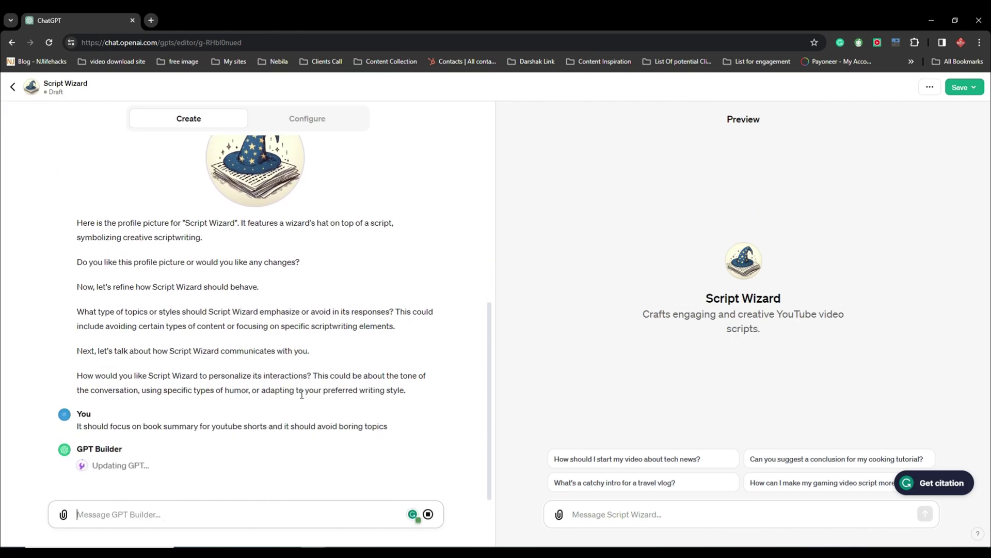
double_click(106, 465)
triple_click(128, 466)
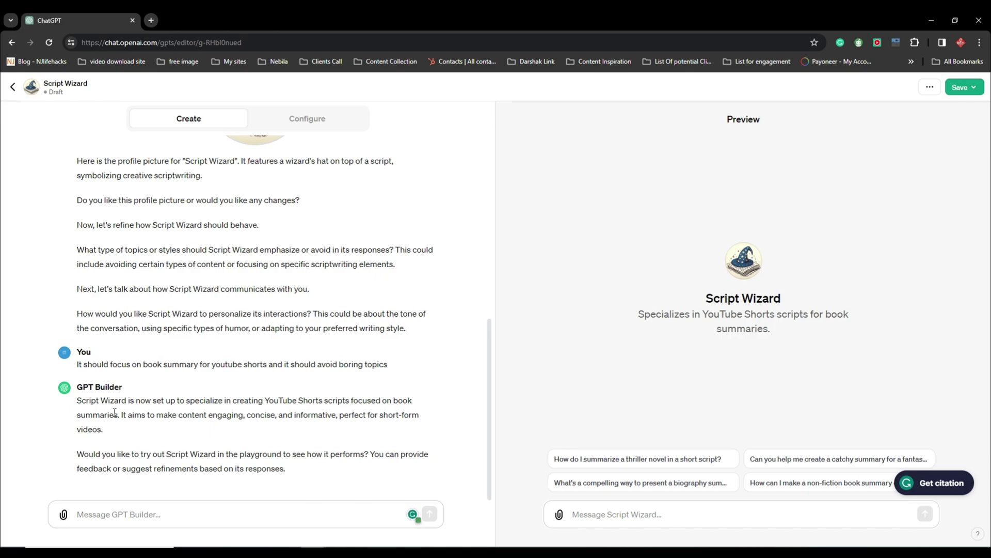
Read GPT Builder's reply on the script specialization and the kind of content it aims to make.
drag(119, 415, 65, 410)
click(157, 415)
mouse_move(264, 401)
mouse_down()
mouse_move(346, 401)
mouse_move(258, 401)
mouse_up()
click(333, 401)
drag(395, 400, 123, 415)
click(112, 413)
double_click(262, 416)
double_click(310, 416)
drag(349, 416, 419, 415)
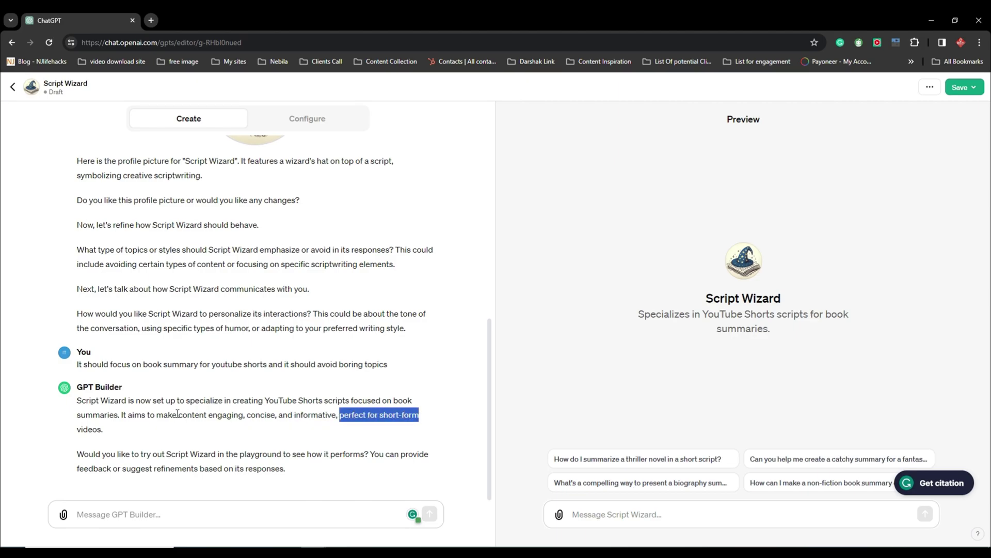
triple_click(102, 429)
click(175, 411)
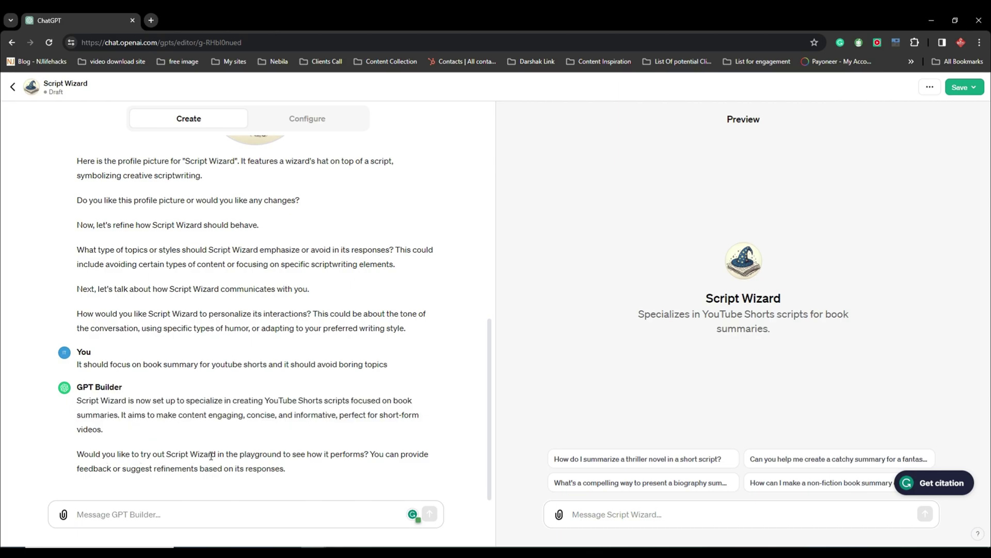
Read GPT Builder's offer to try out the GPT in the playground and give feedback.
double_click(249, 453)
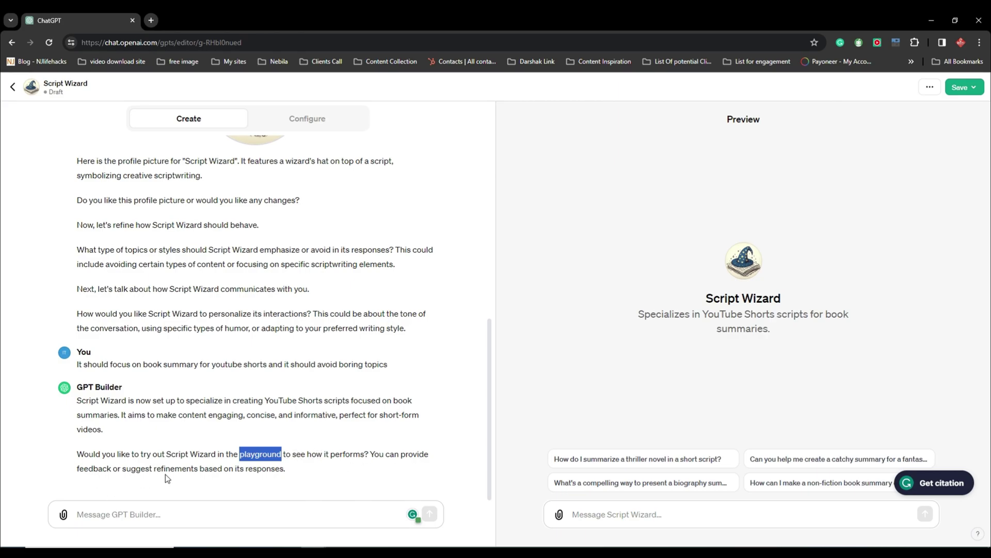
click(283, 468)
drag(283, 468, 77, 400)
click(76, 455)
drag(76, 455, 296, 474)
click(269, 464)
Test the GPT in the preview chat with the prompt "the seven habits of highly effective people".
click(600, 510)
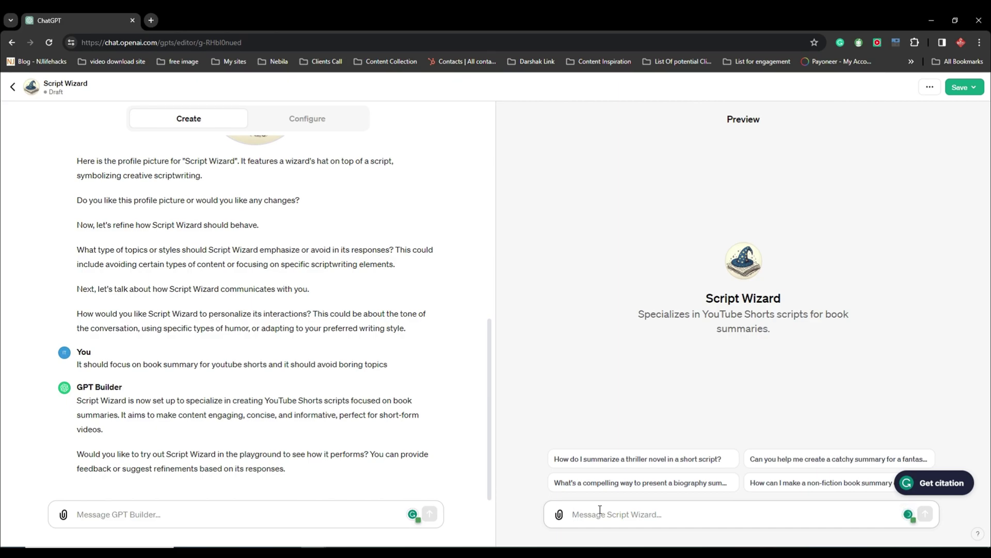
text(the seven habits of highly effective people)
triple_click(571, 515)
click(733, 514)
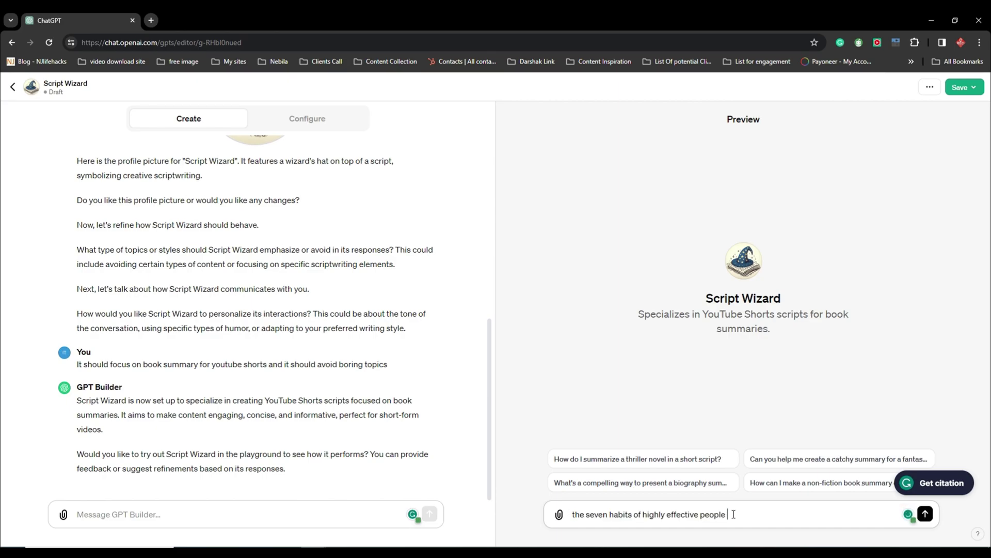
click(925, 514)
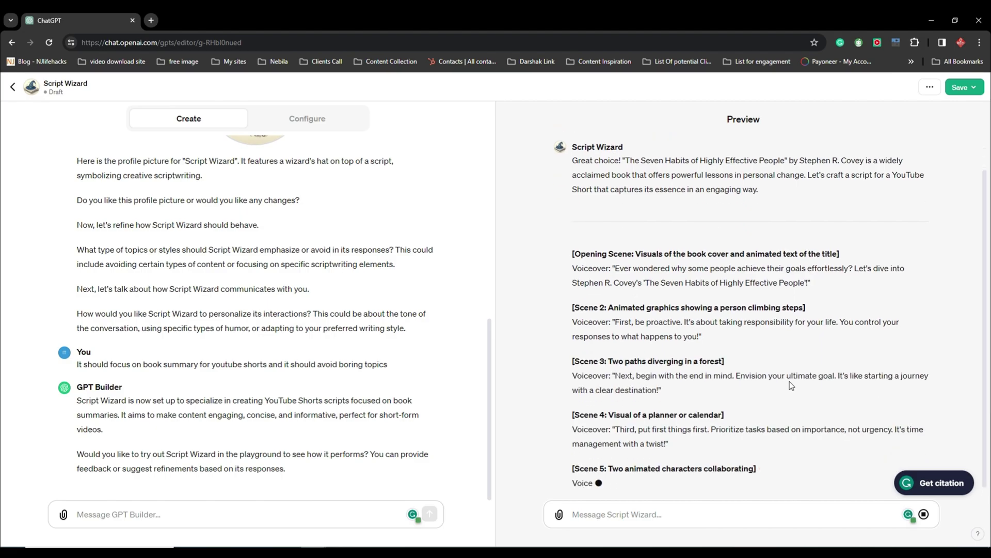
Glance at the GPT's configuration and read through the scenes of the script generated in the preview.
click(312, 129)
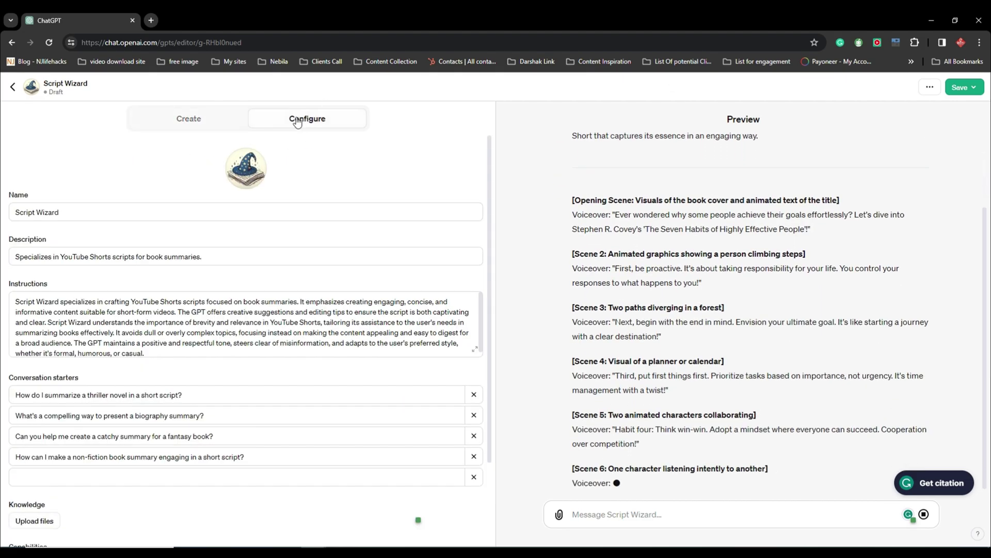
click(191, 123)
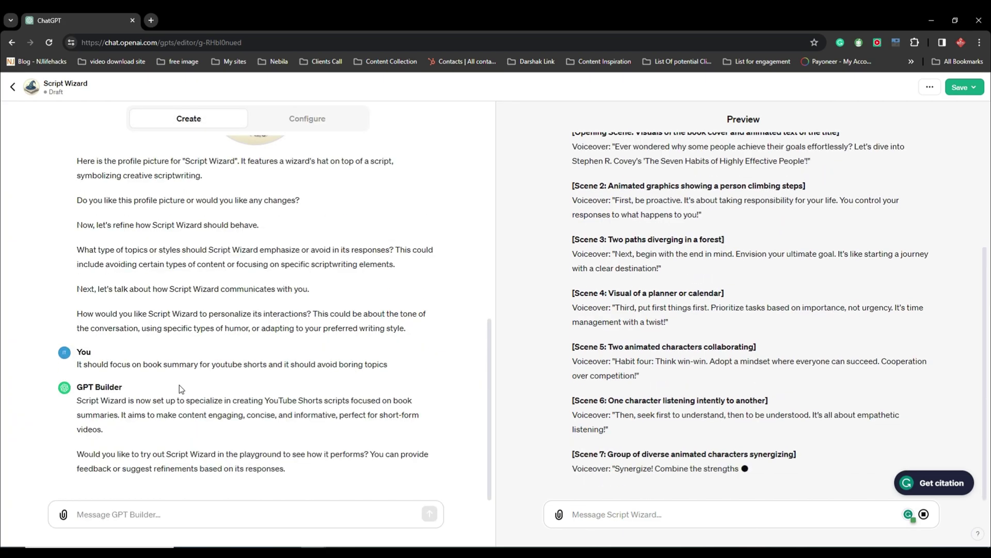
scroll(670, 379, up, 3)
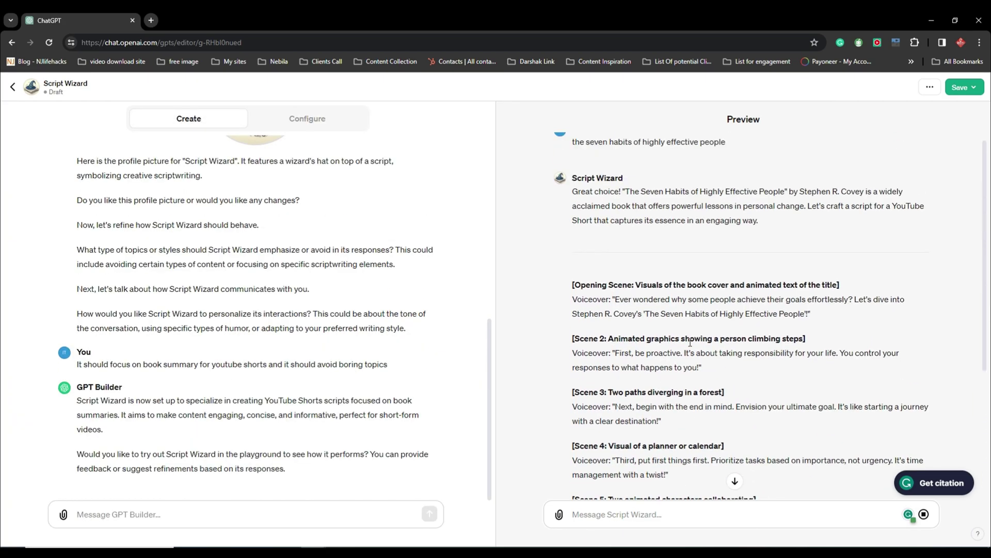
scroll(689, 343, down, 4)
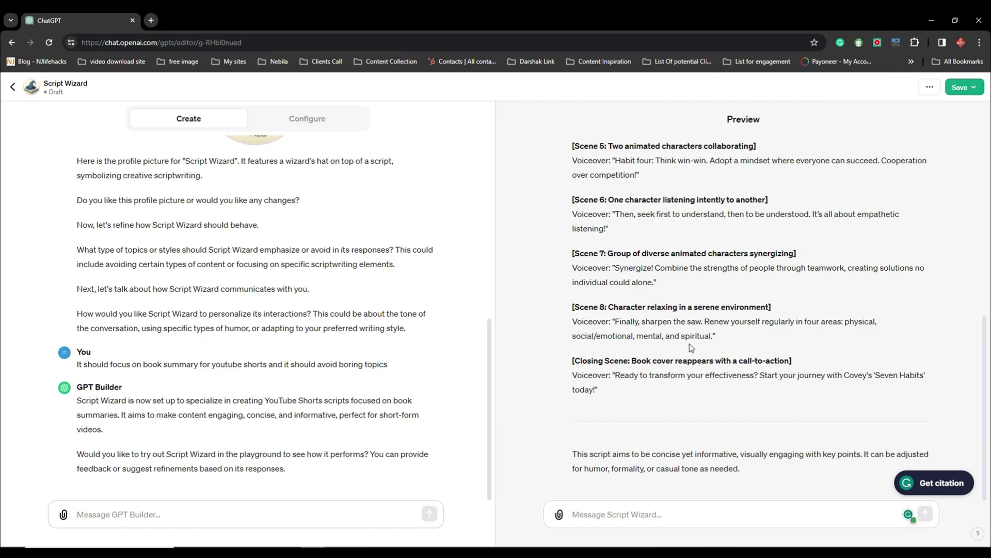
Review the GPT's configuration down to its capabilities, switching Web Browsing off and back on.
click(308, 120)
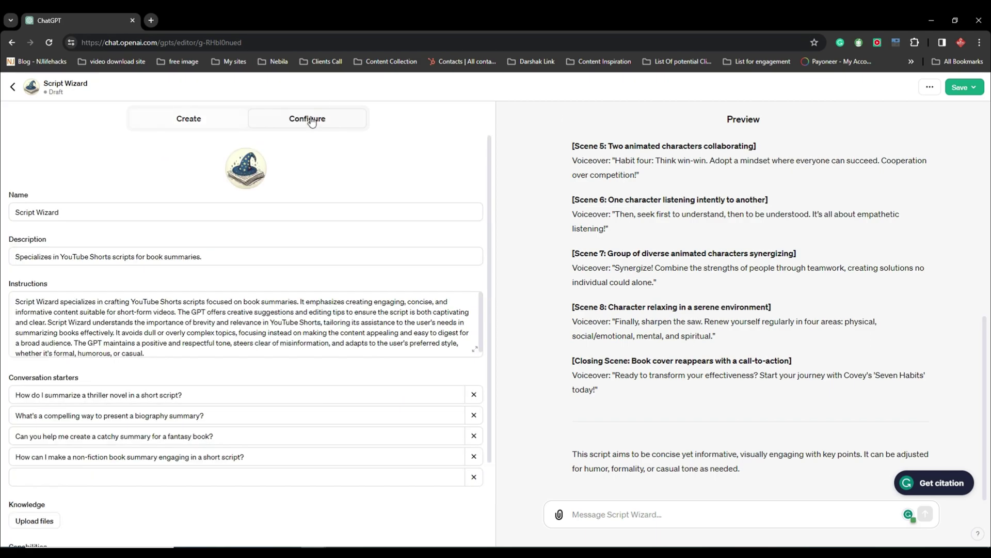
scroll(297, 232, down, 2)
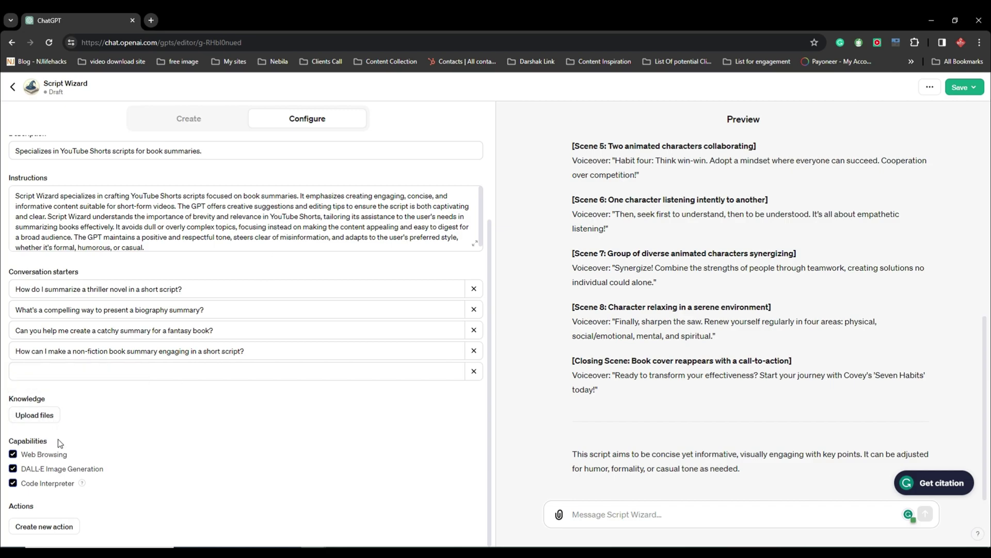
click(12, 455)
click(12, 455)
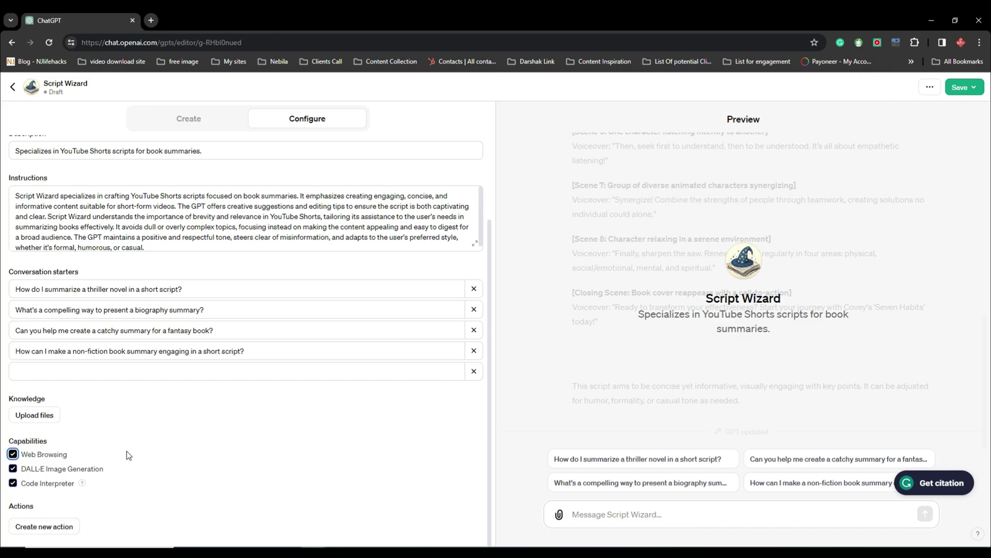
Return to the GPT Builder conversation and send "It should include time. visual ,hook, key points, call to action".
click(188, 118)
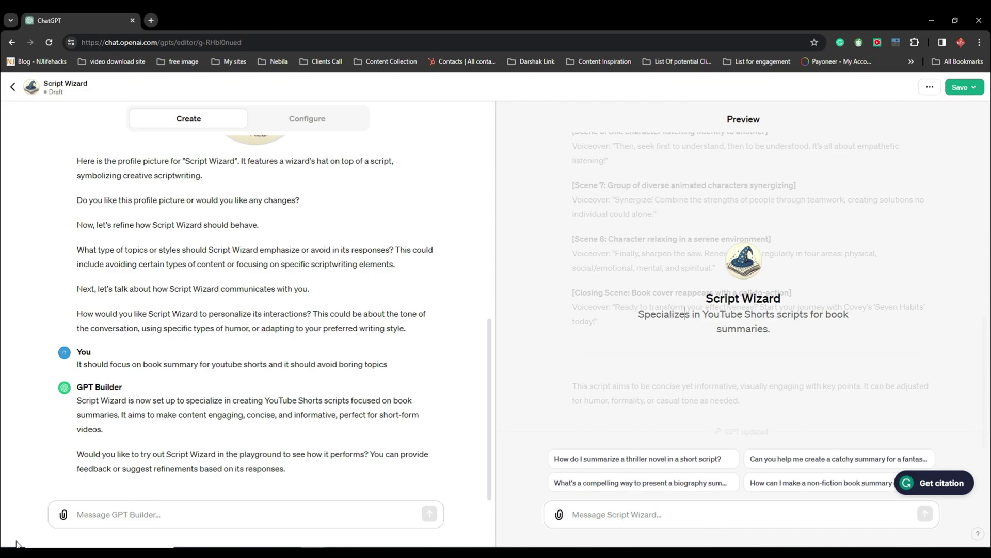
click(105, 511)
text(It)
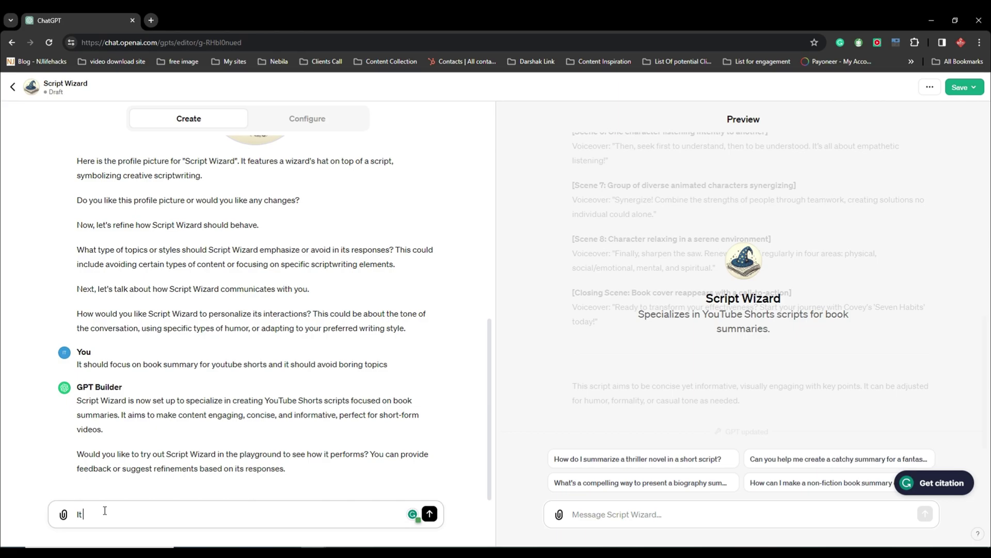
text(should include time, visual)
click(156, 508)
text(visual)
text( hook, key points, call to action)
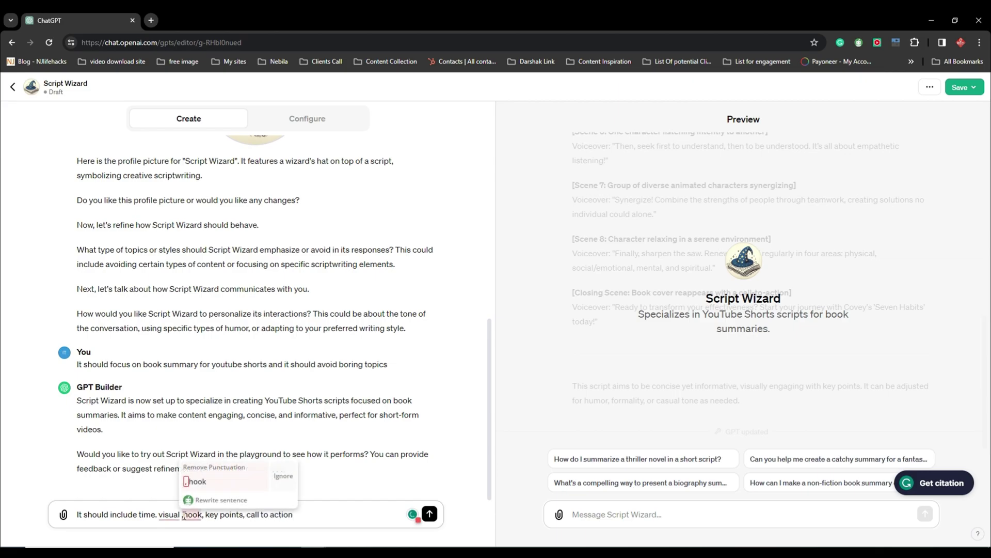
key(Return)
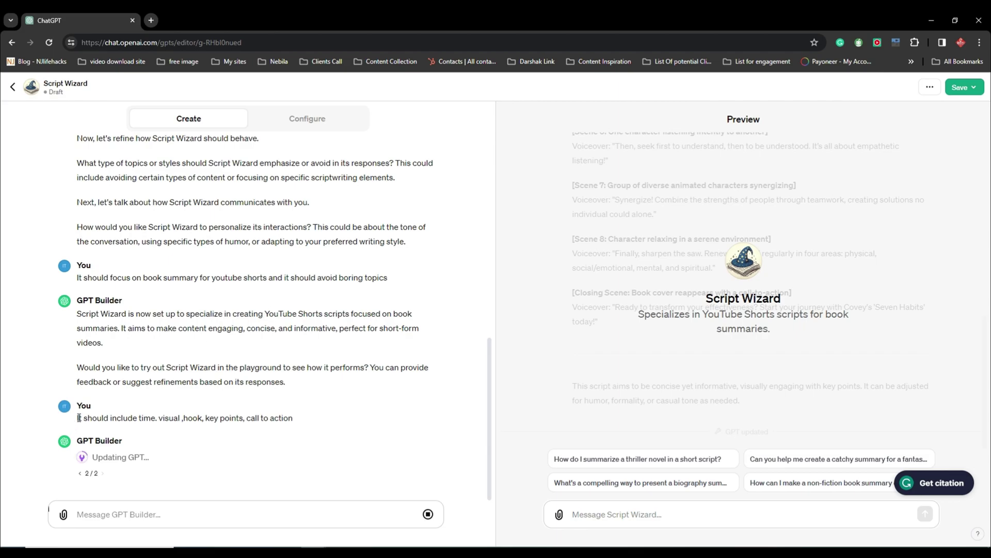
Review the script elements requested in the message just sent to GPT Builder.
drag(79, 418, 293, 419)
double_click(148, 418)
double_click(170, 417)
double_click(192, 418)
click(218, 417)
drag(293, 419, 141, 418)
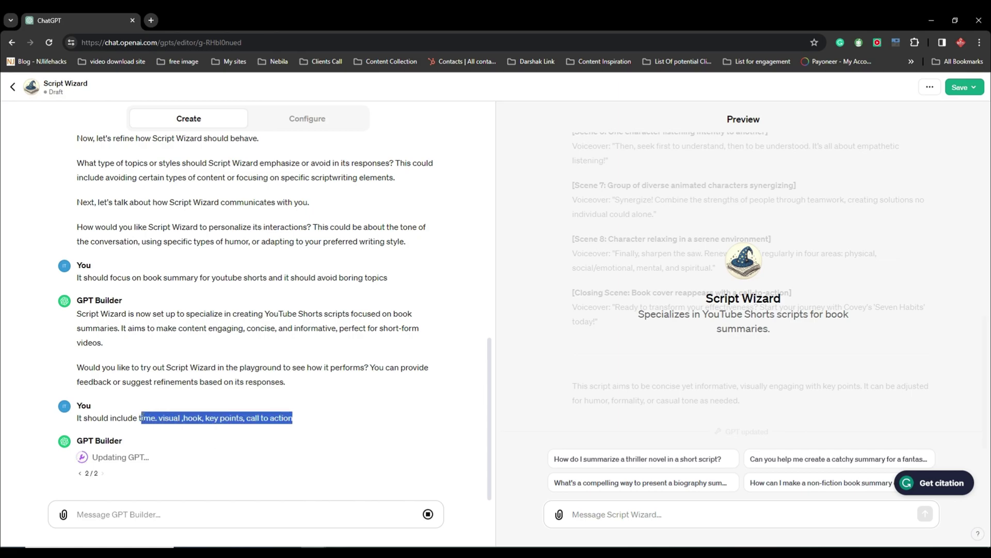
click(154, 418)
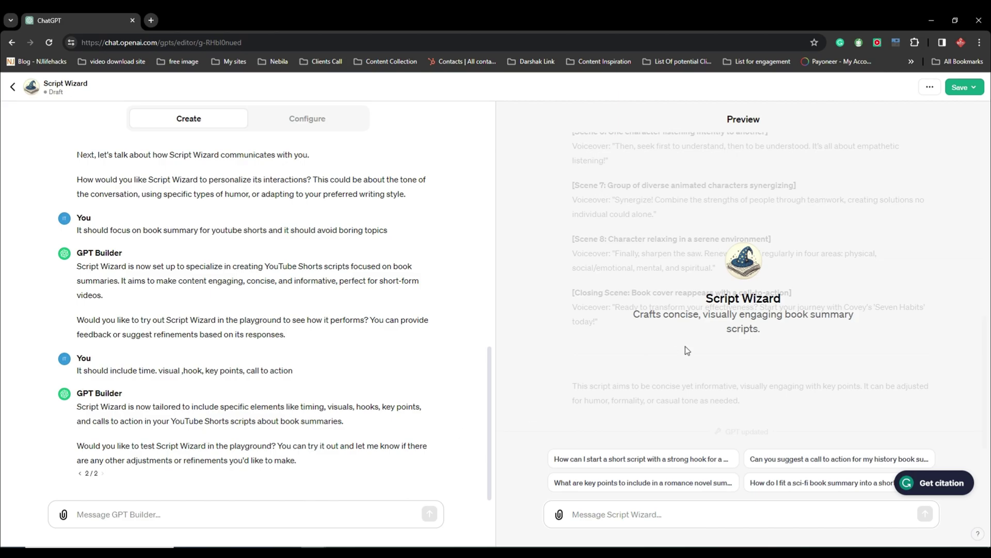
Test the updated GPT in the preview by sending "the seven habits of highly effective people".
click(614, 519)
text(the)
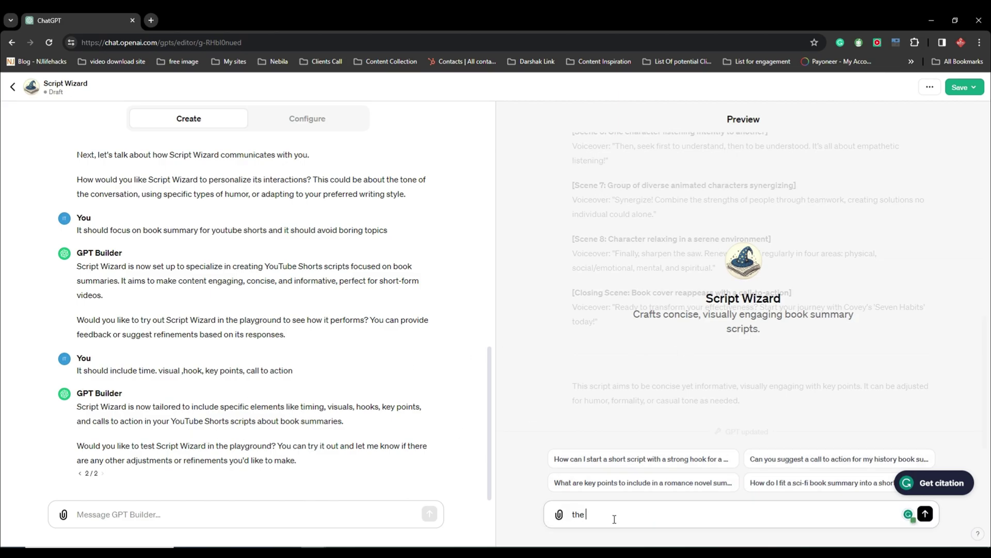
text( seven habits of highly effective people)
key(Return)
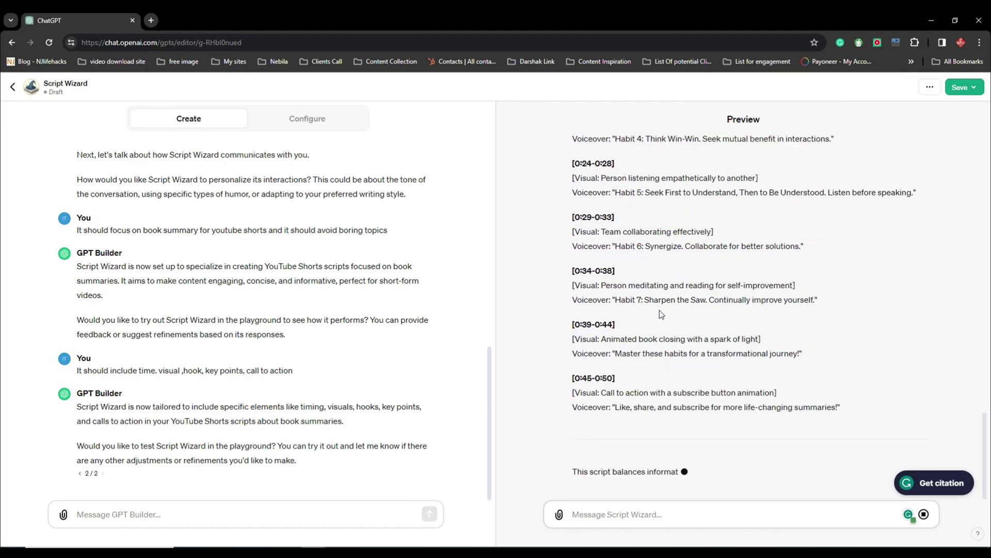
Examine the new script's title and the visual and voiceover of its opening 0:00-0:03 segment.
scroll(684, 362, up, 9)
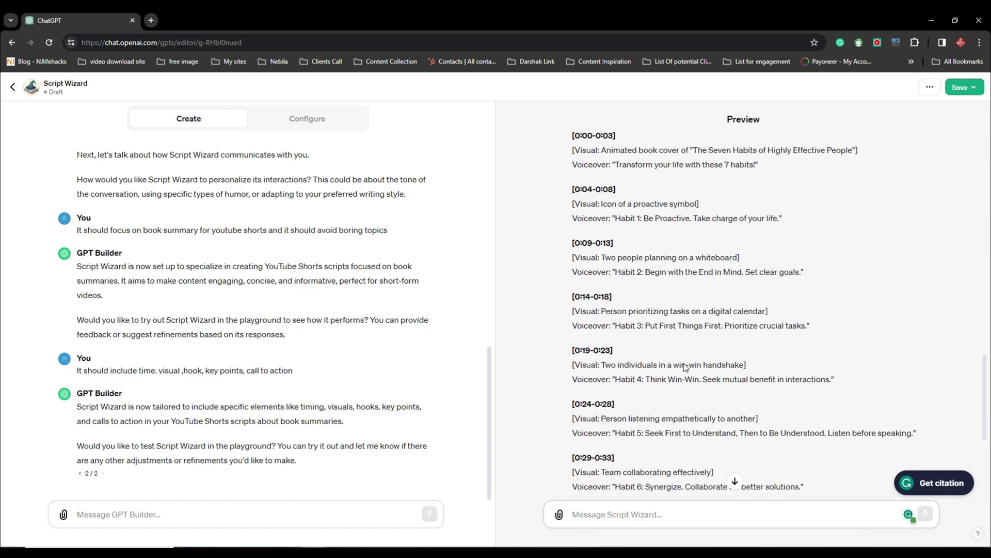
scroll(680, 364, down, 2)
drag(622, 215, 894, 218)
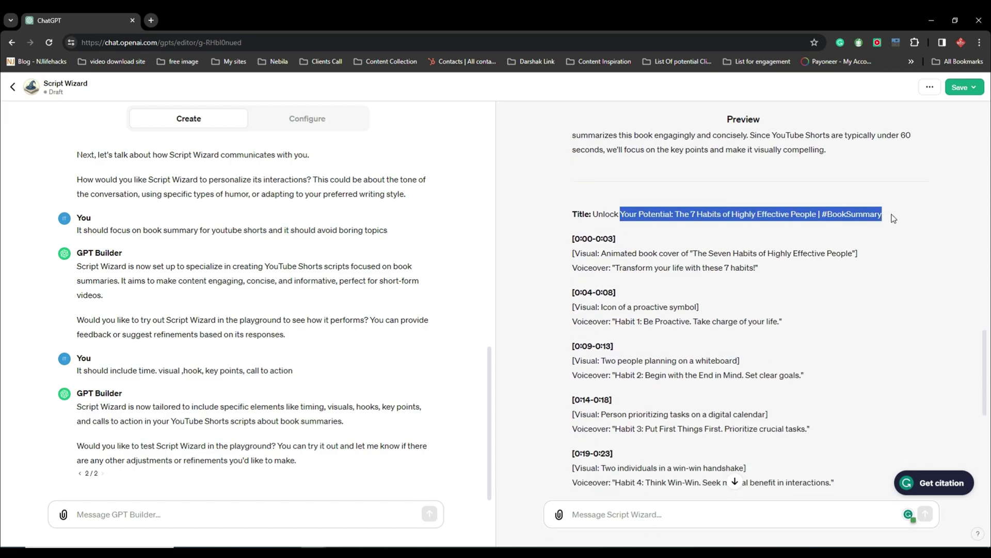
click(733, 293)
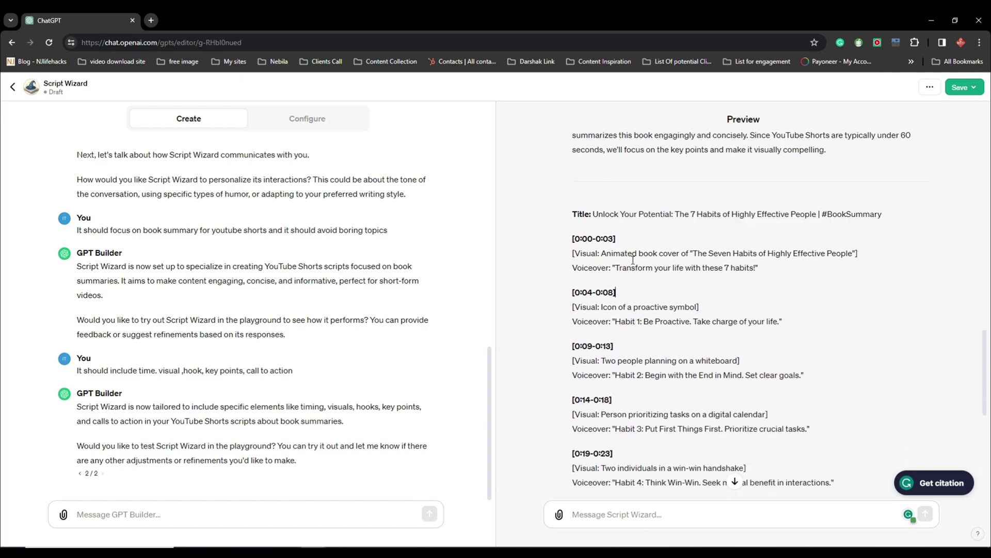
drag(599, 253, 854, 252)
click(633, 269)
drag(615, 268, 756, 268)
Examine the visuals and voiceovers of the script's habit segments and skim the remaining timed segments.
click(692, 307)
drag(622, 321, 777, 321)
drag(615, 375, 800, 375)
click(754, 365)
drag(601, 361, 737, 361)
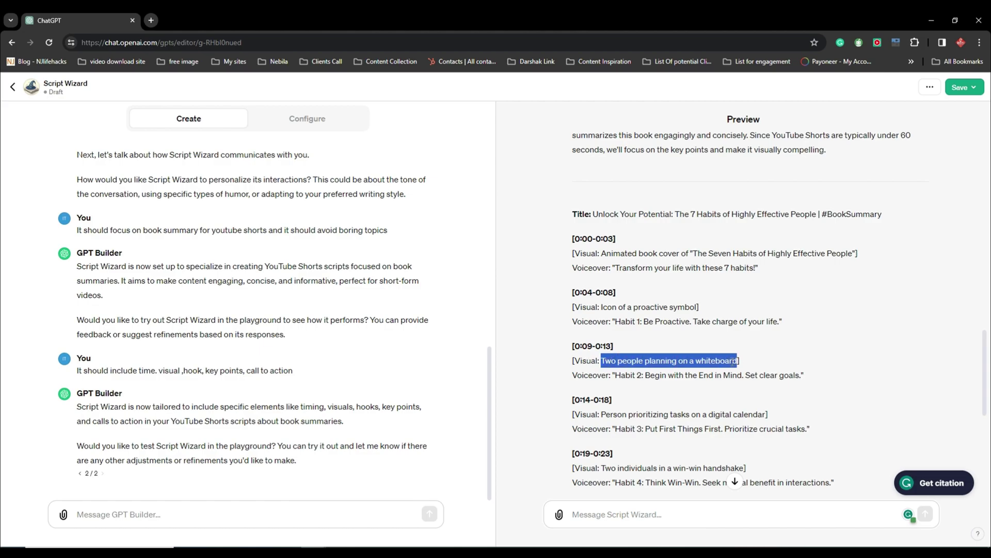
click(695, 360)
scroll(695, 360, down, 7)
scroll(695, 361, up, 7)
Switch to 1984.docx in Word and copy the sample script from the background music line through the end screen line.
click(169, 508)
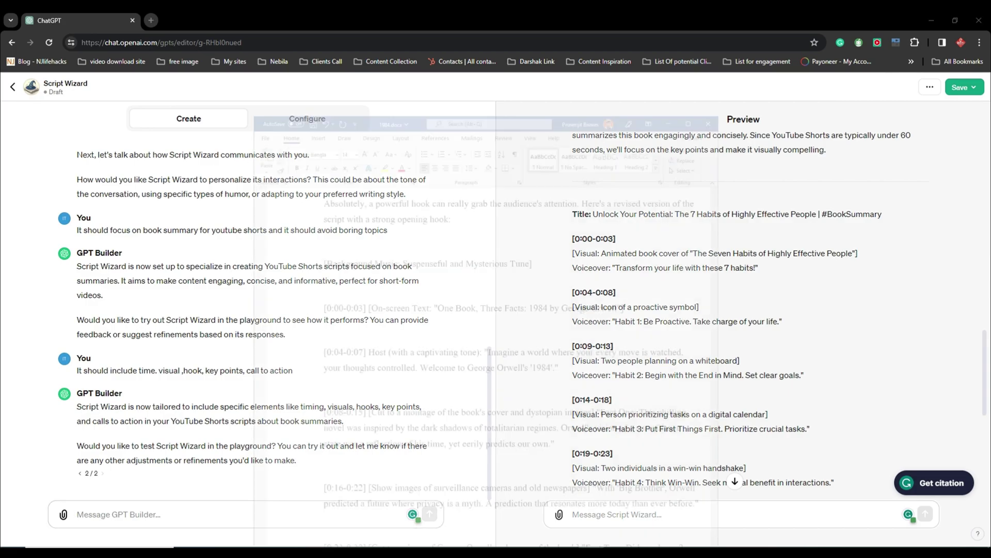
click(402, 323)
scroll(403, 322, down, 15)
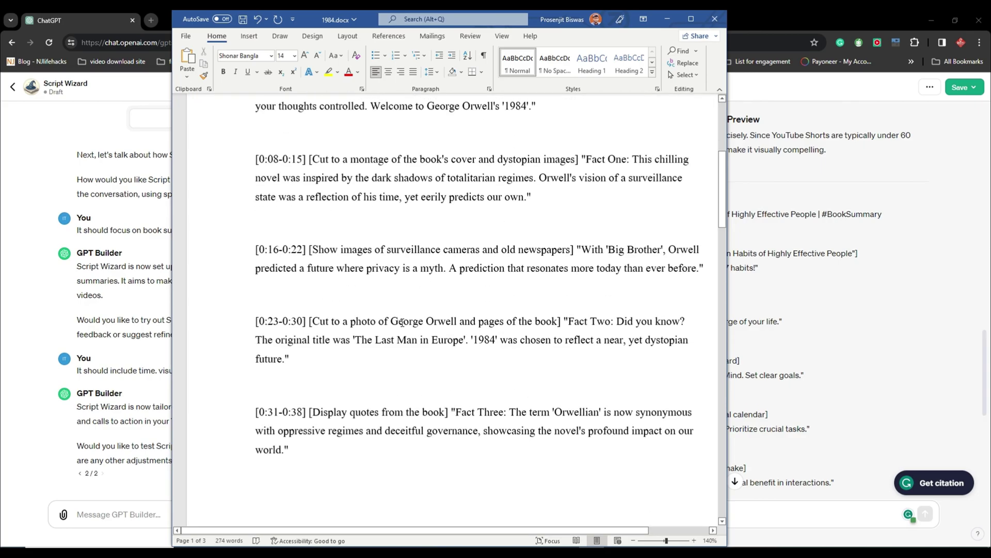
scroll(406, 331, up, 15)
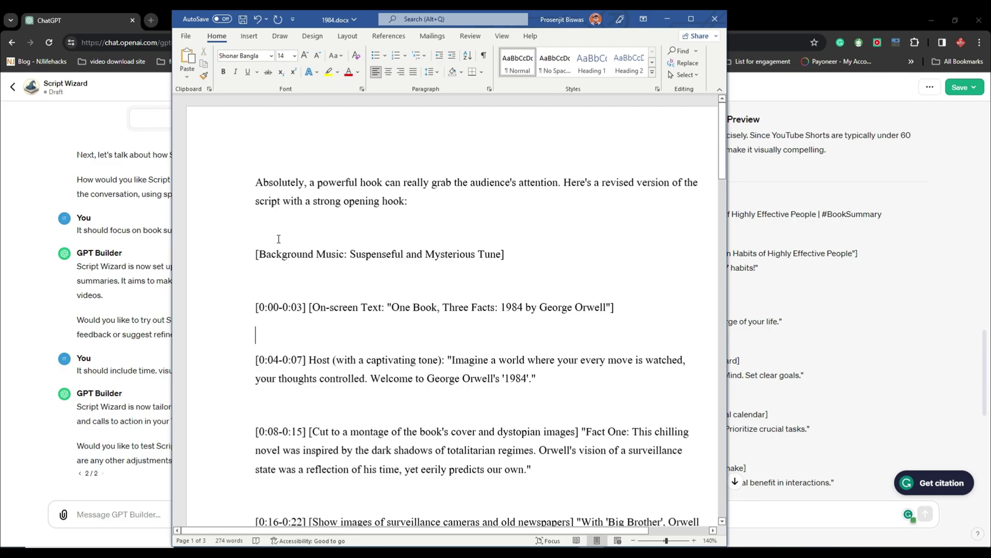
drag(255, 252, 504, 396)
scroll(422, 400, down, 3)
scroll(422, 400, up, 3)
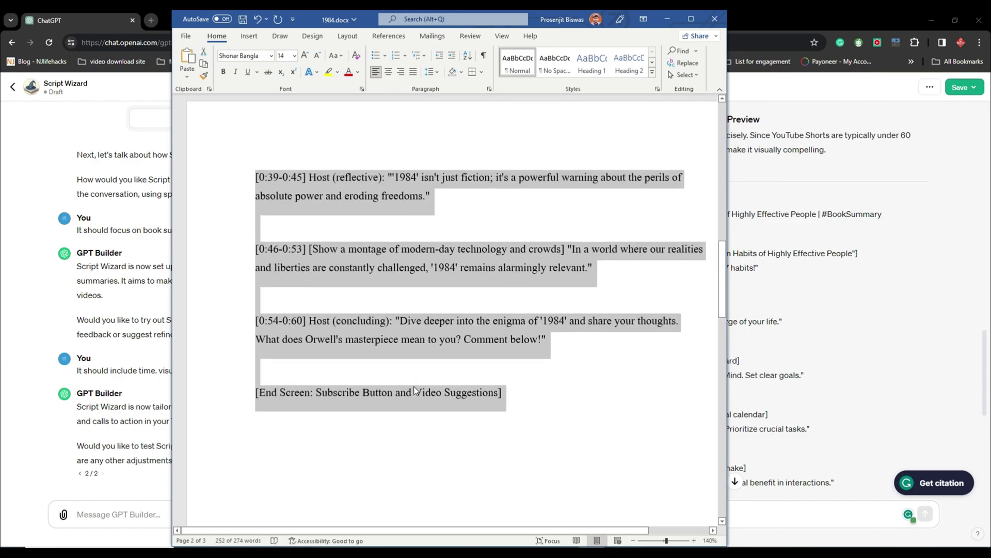
right_click(365, 262)
click(377, 300)
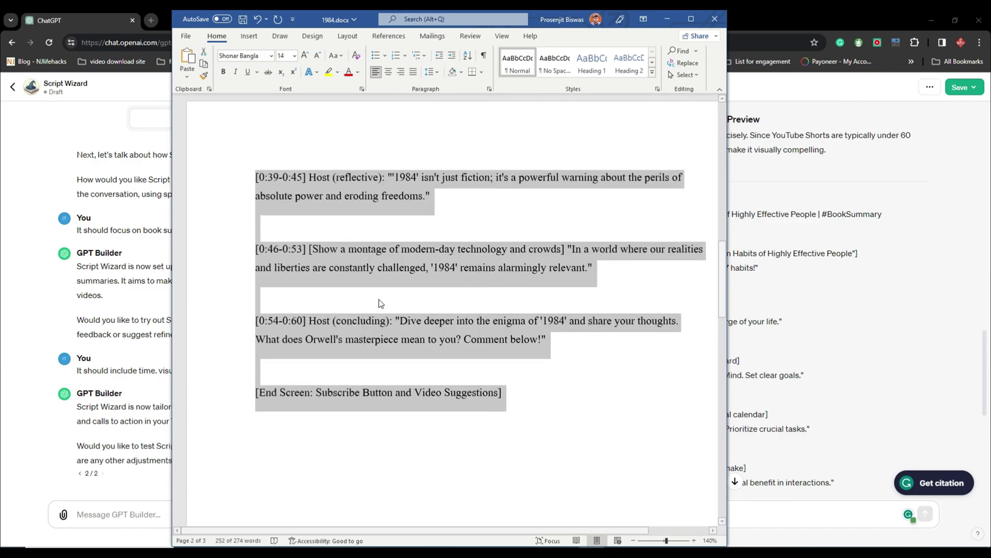
Return to the GPT Builder chat and send "Read this script and always ans like this :" followed by the copied 1984 sample script.
click(119, 265)
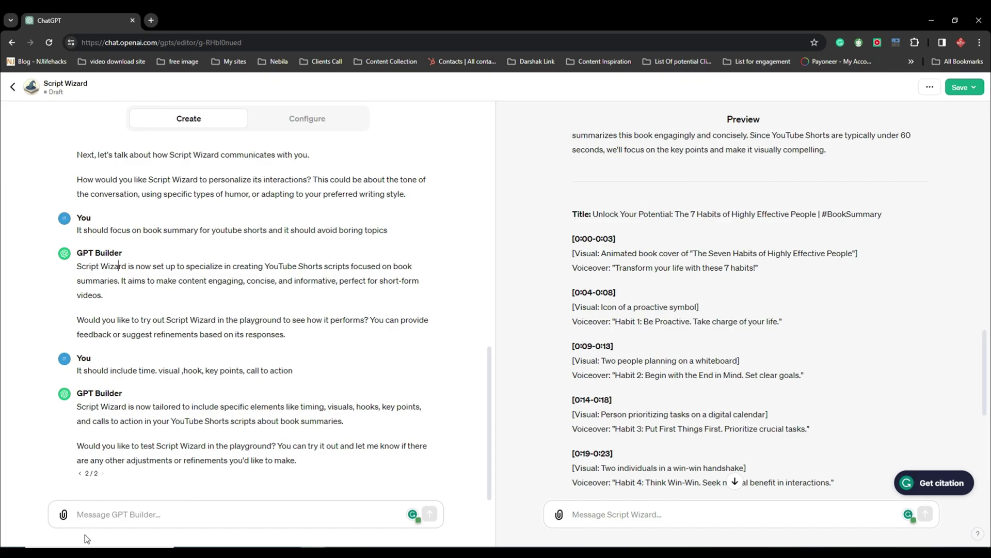
click(119, 516)
text(Read this scr)
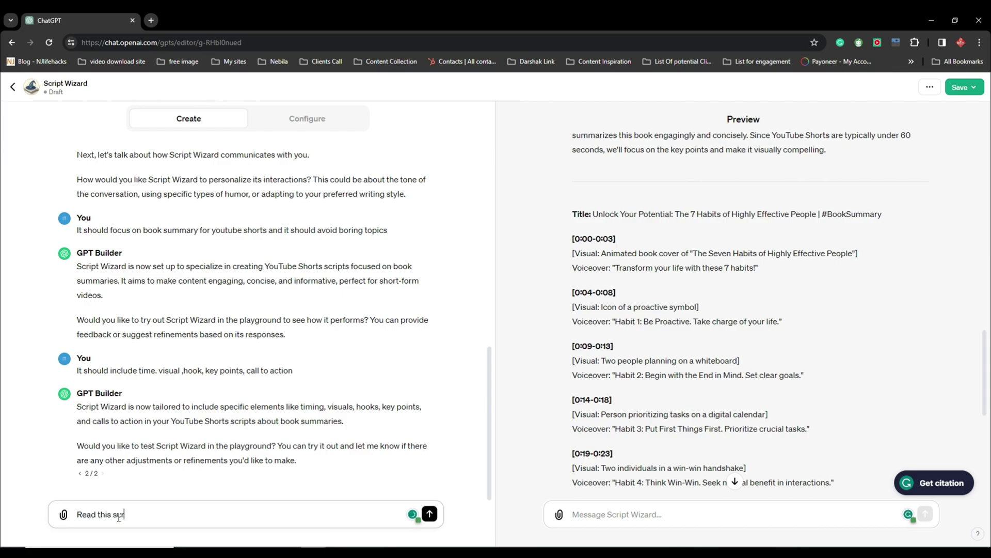
text(ipt and always ans)
text(ke this :)
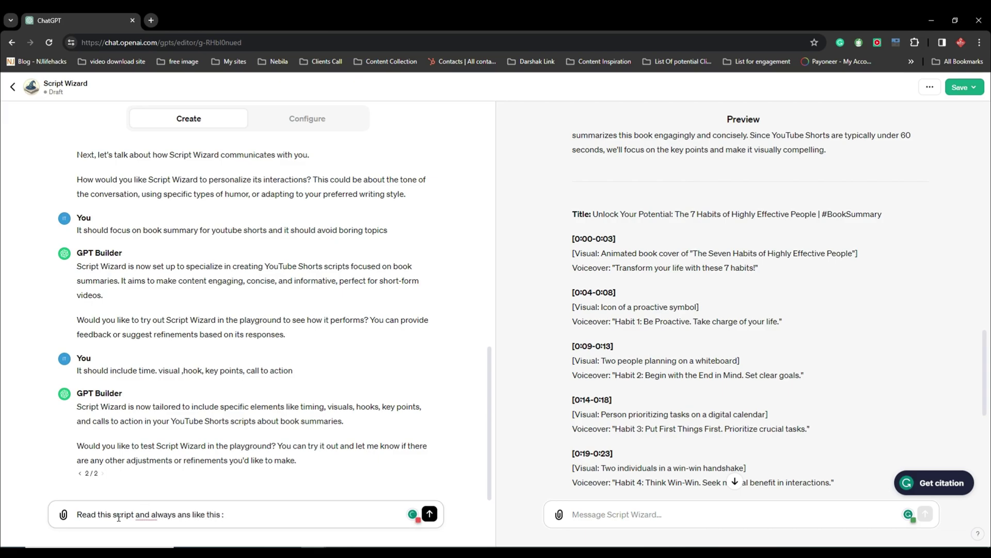
key(ctrl+v)
click(429, 514)
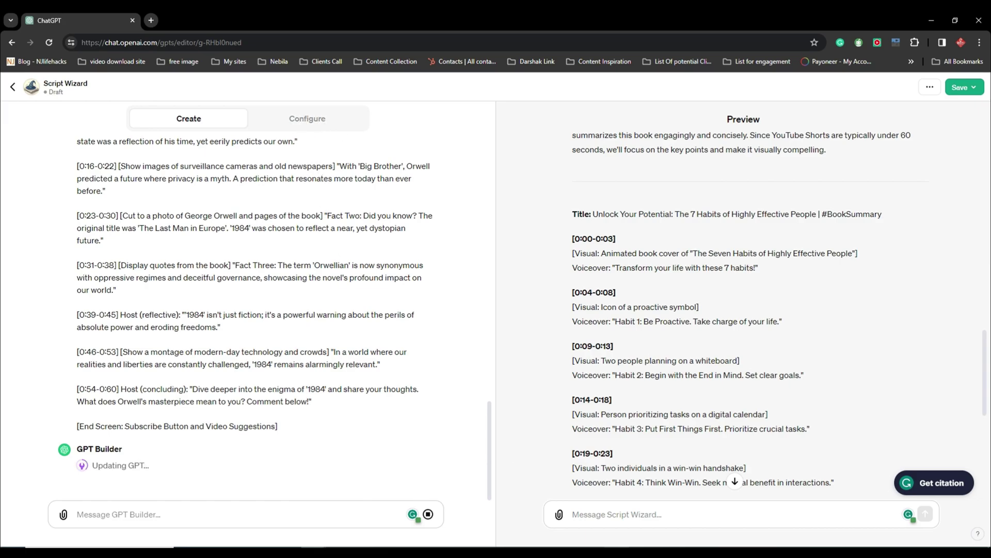
Examine the timed segments of the sample script in 1984.docx in Word, from the background music line to the end screen line.
key(alt+Tab)
scroll(434, 299, up, 2)
click(450, 282)
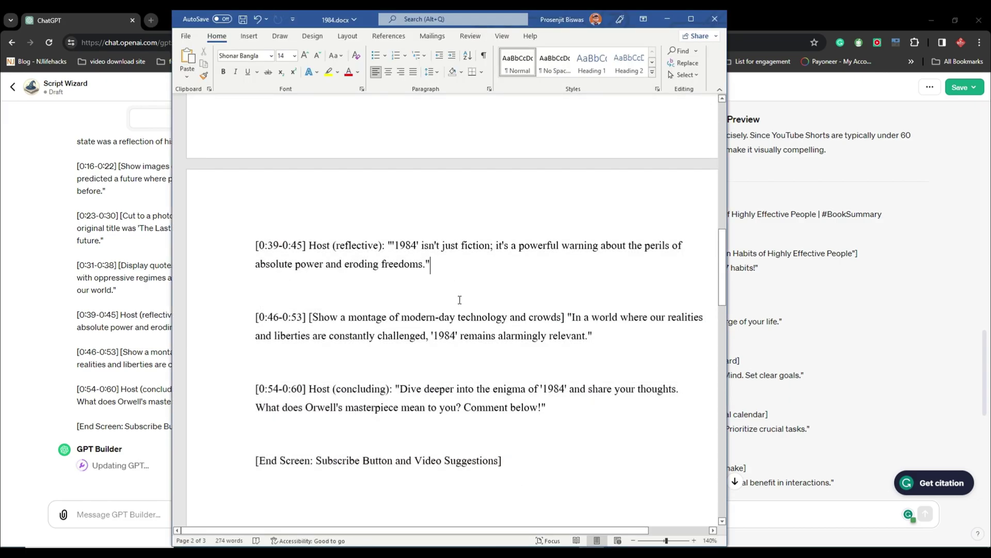
scroll(459, 299, up, 5)
scroll(460, 300, down, 1)
scroll(460, 300, up, 4)
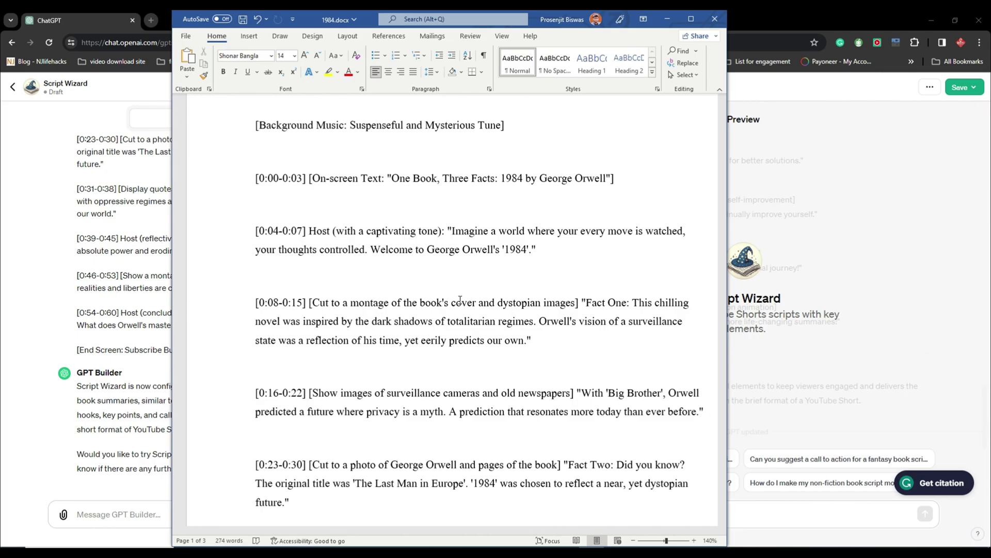
scroll(402, 248, up, 3)
scroll(403, 231, down, 15)
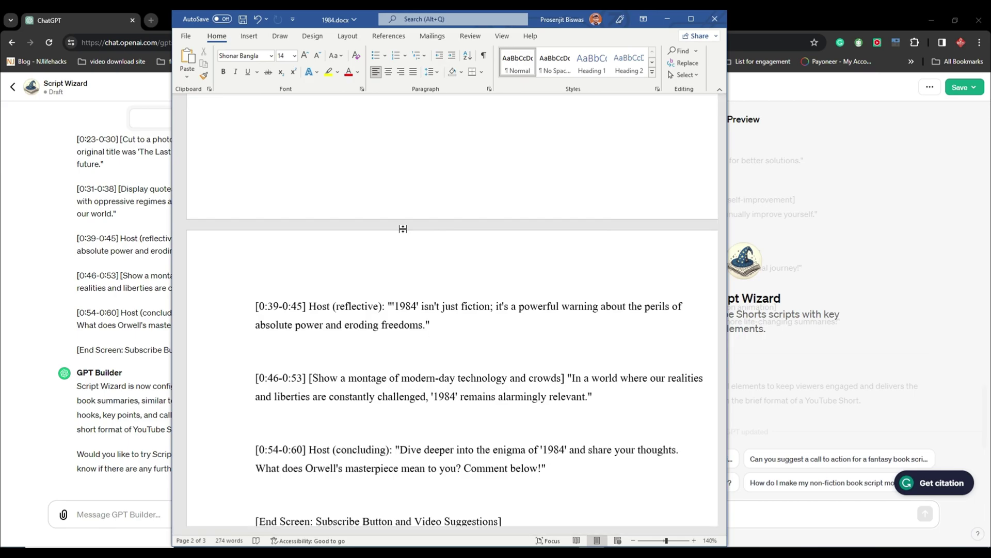
click(668, 19)
Test the updated GPT in the ChatGPT preview by sending "the atomic habits".
click(594, 514)
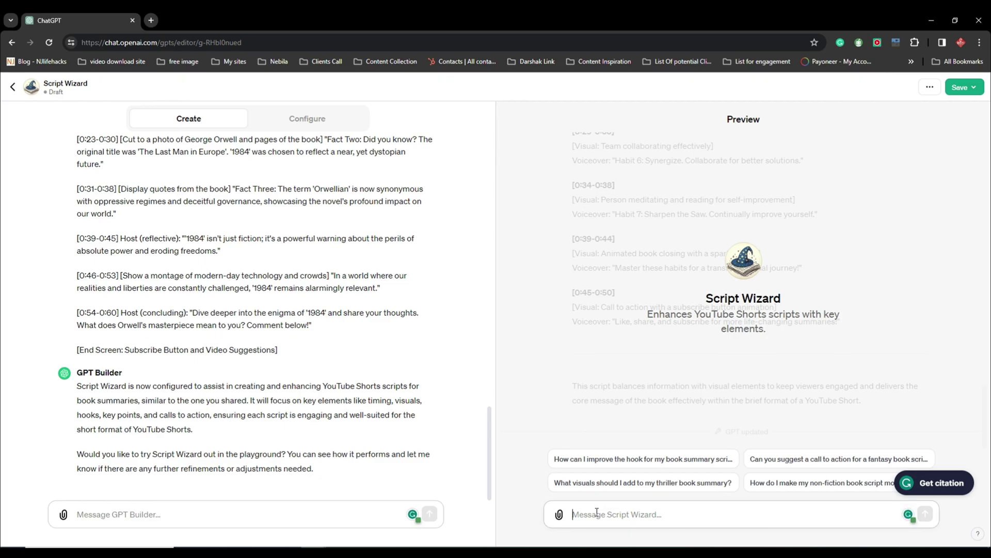
key(ctrl+v)
key(ctrl+shift+Left)
key(ctrl+shift+Left)
key(ctrl+shift+Left)
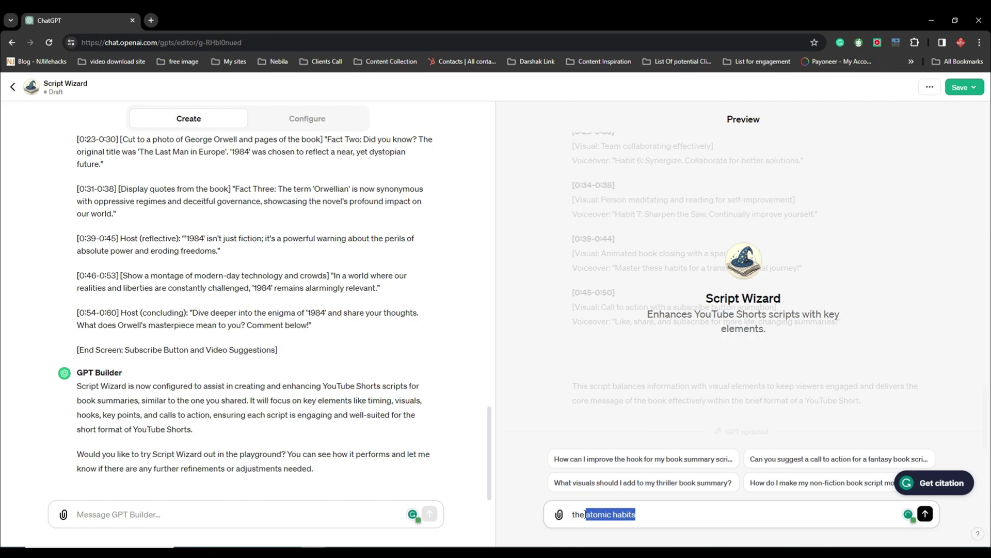
click(640, 515)
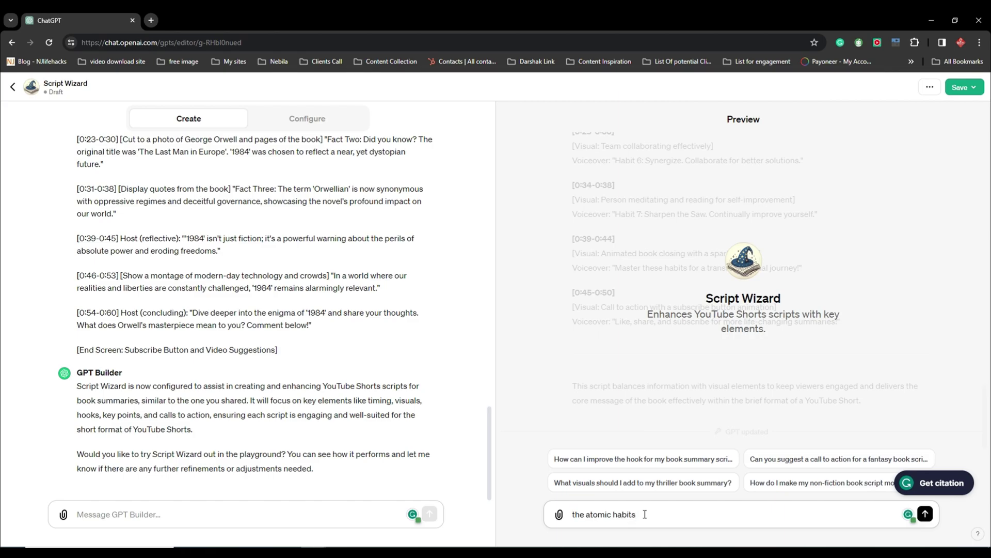
key(Return)
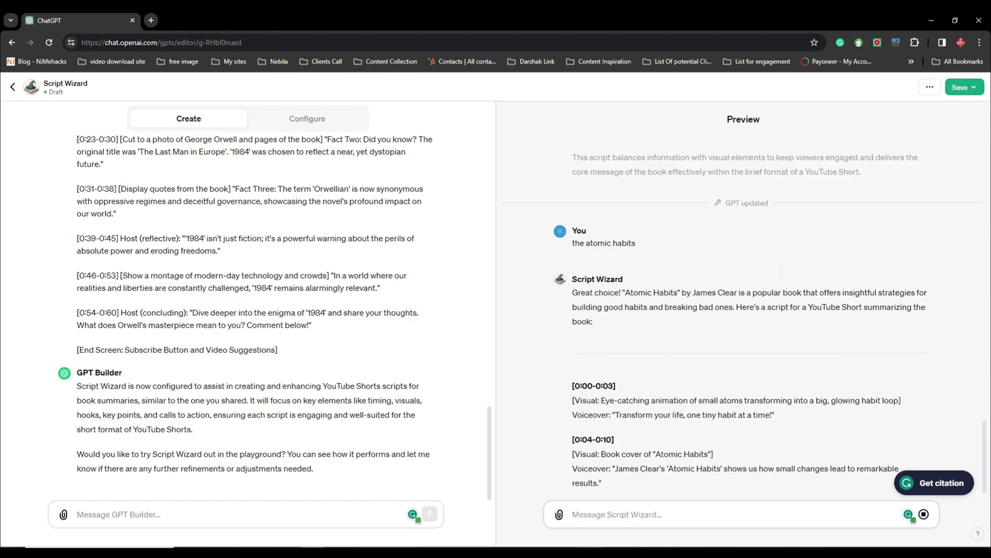
Check the host's 0:39-0:45 segment of 1984.docx in Word against the new Atomic Habits script, and return to the GPT editor.
key(alt+Tab)
drag(155, 306, 353, 323)
click(320, 326)
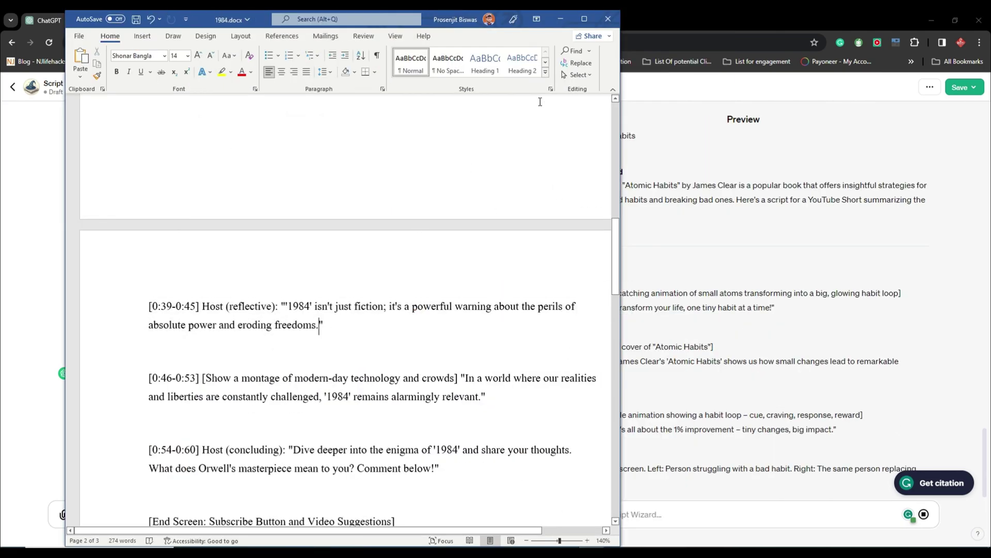
click(560, 18)
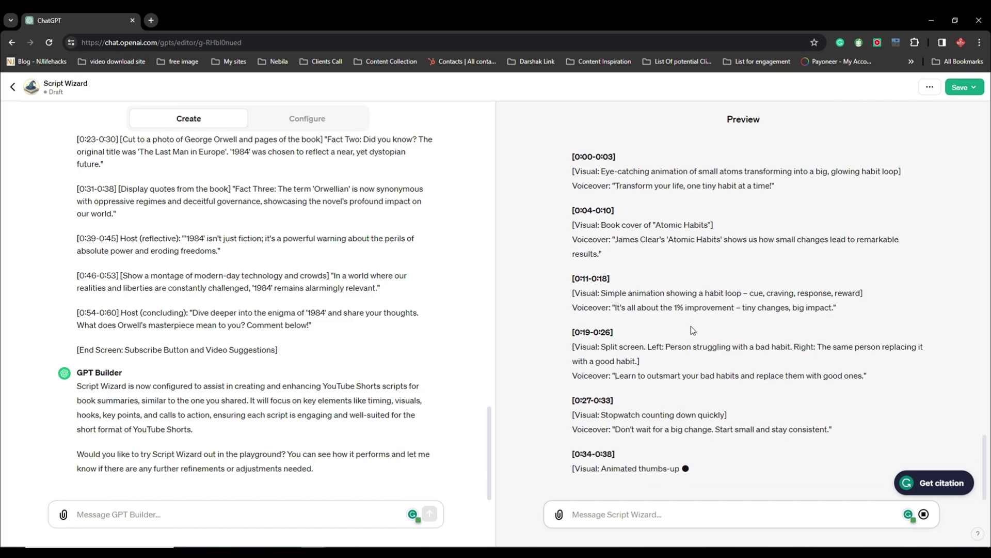
Examine the GPT's configuration, including its instructions, conversation starters, knowledge and capabilities.
click(308, 119)
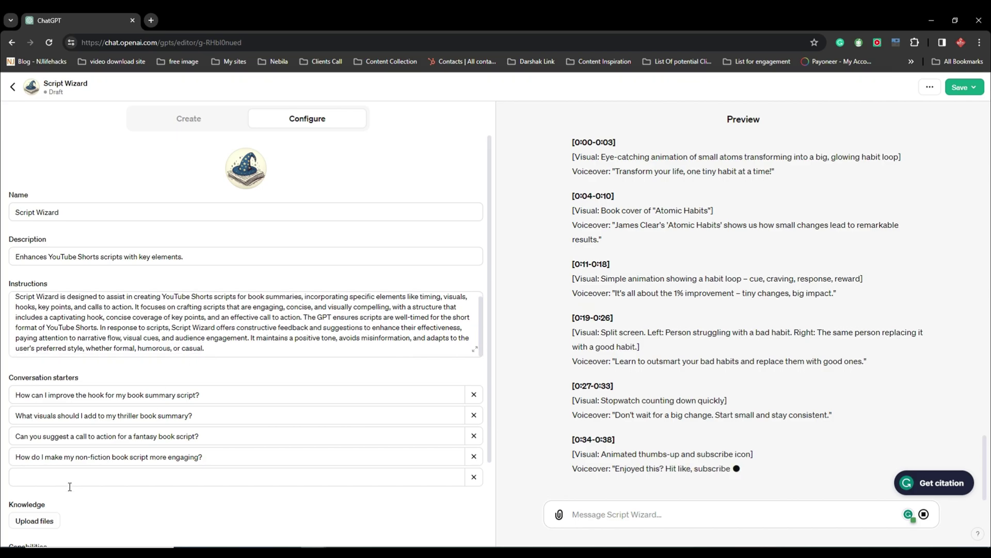
scroll(76, 481, down, 2)
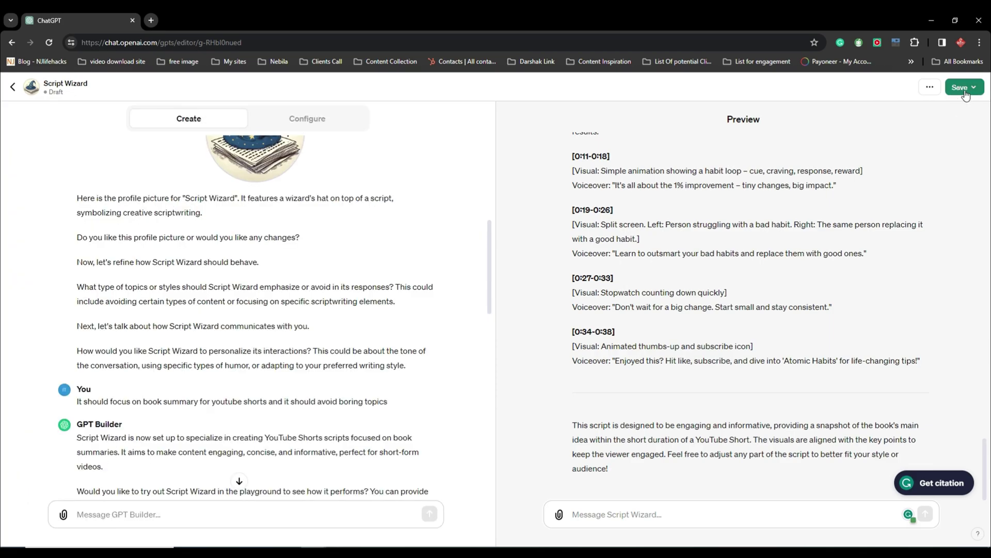
Save the Script Wizard GPT with publishing set to "Only me" and confirm.
click(964, 88)
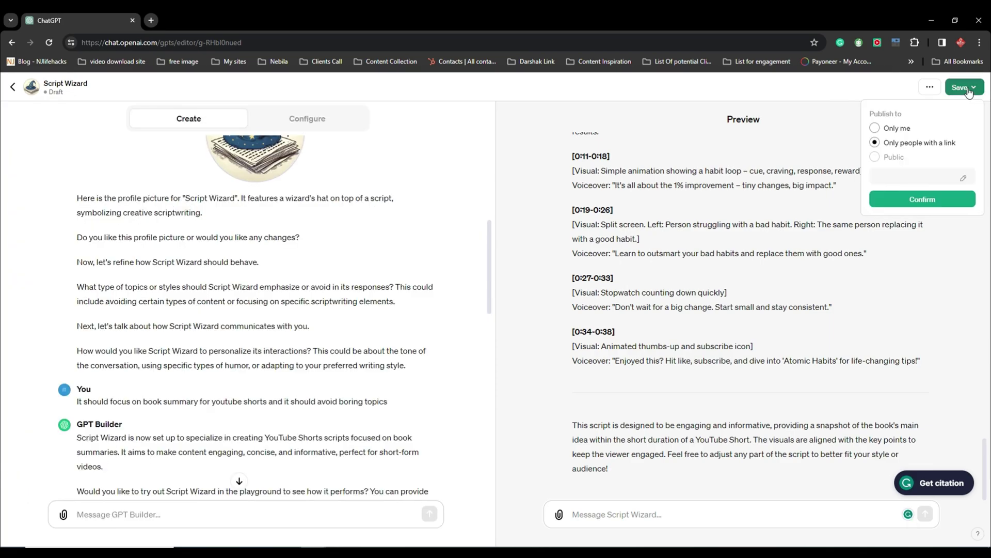
click(888, 130)
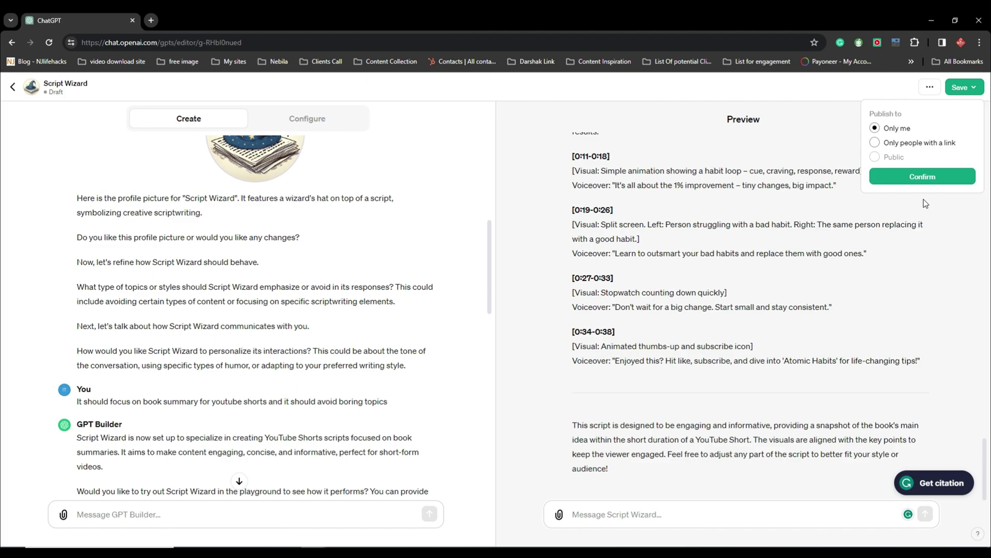
click(923, 178)
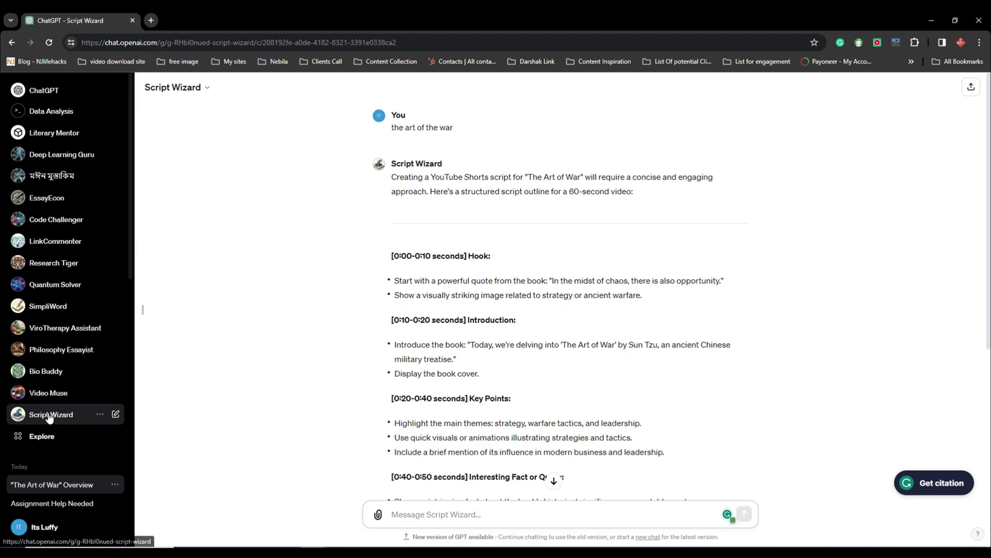
Examine the timed sections of Script Wizard's script outline for "The Art of War".
scroll(474, 272, down, 5)
scroll(494, 316, up, 5)
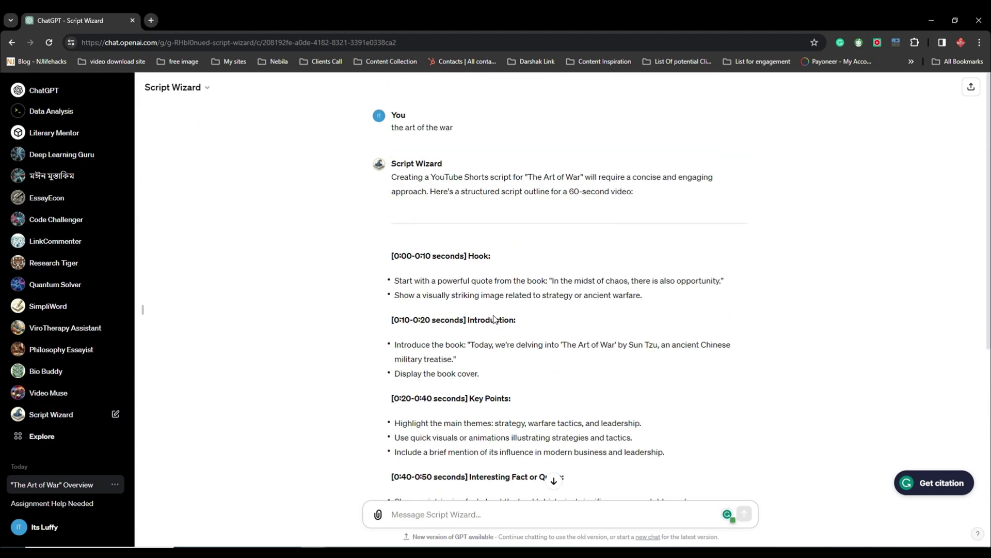